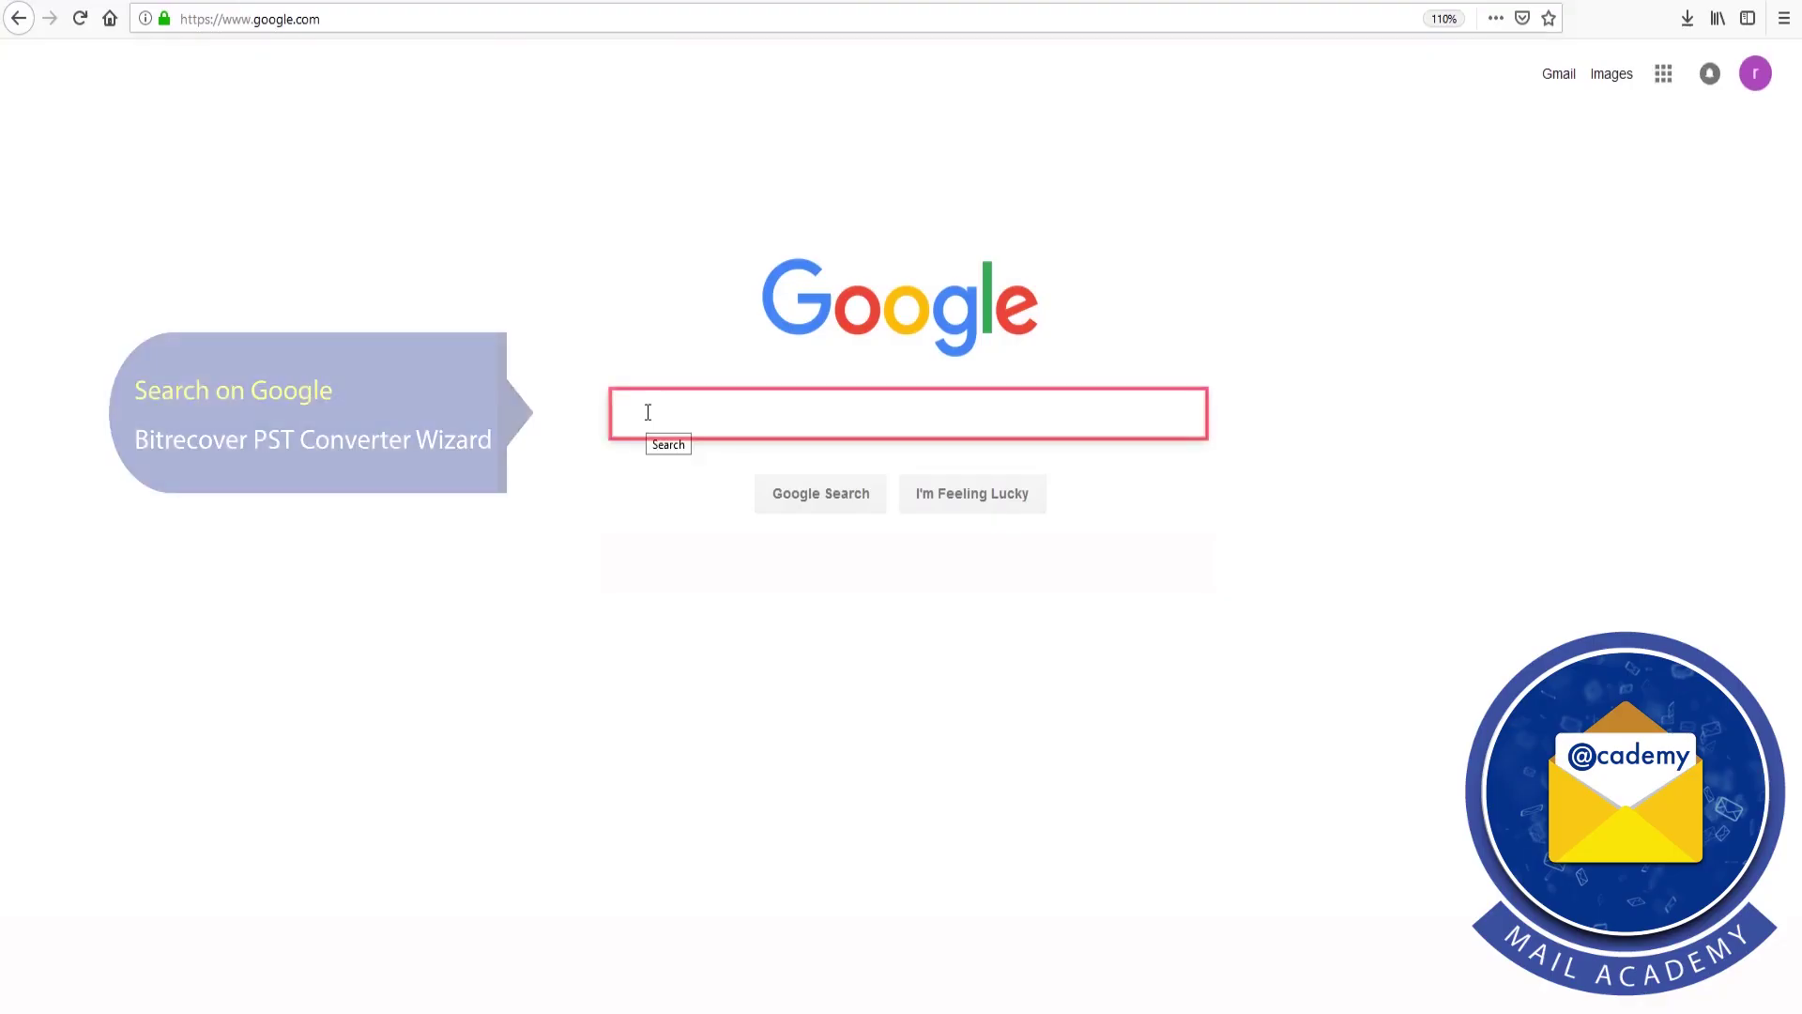
# Step: Enter the query 'bitrecover pst converter wizard' in the Google search box
pyautogui.write('bitrecover')
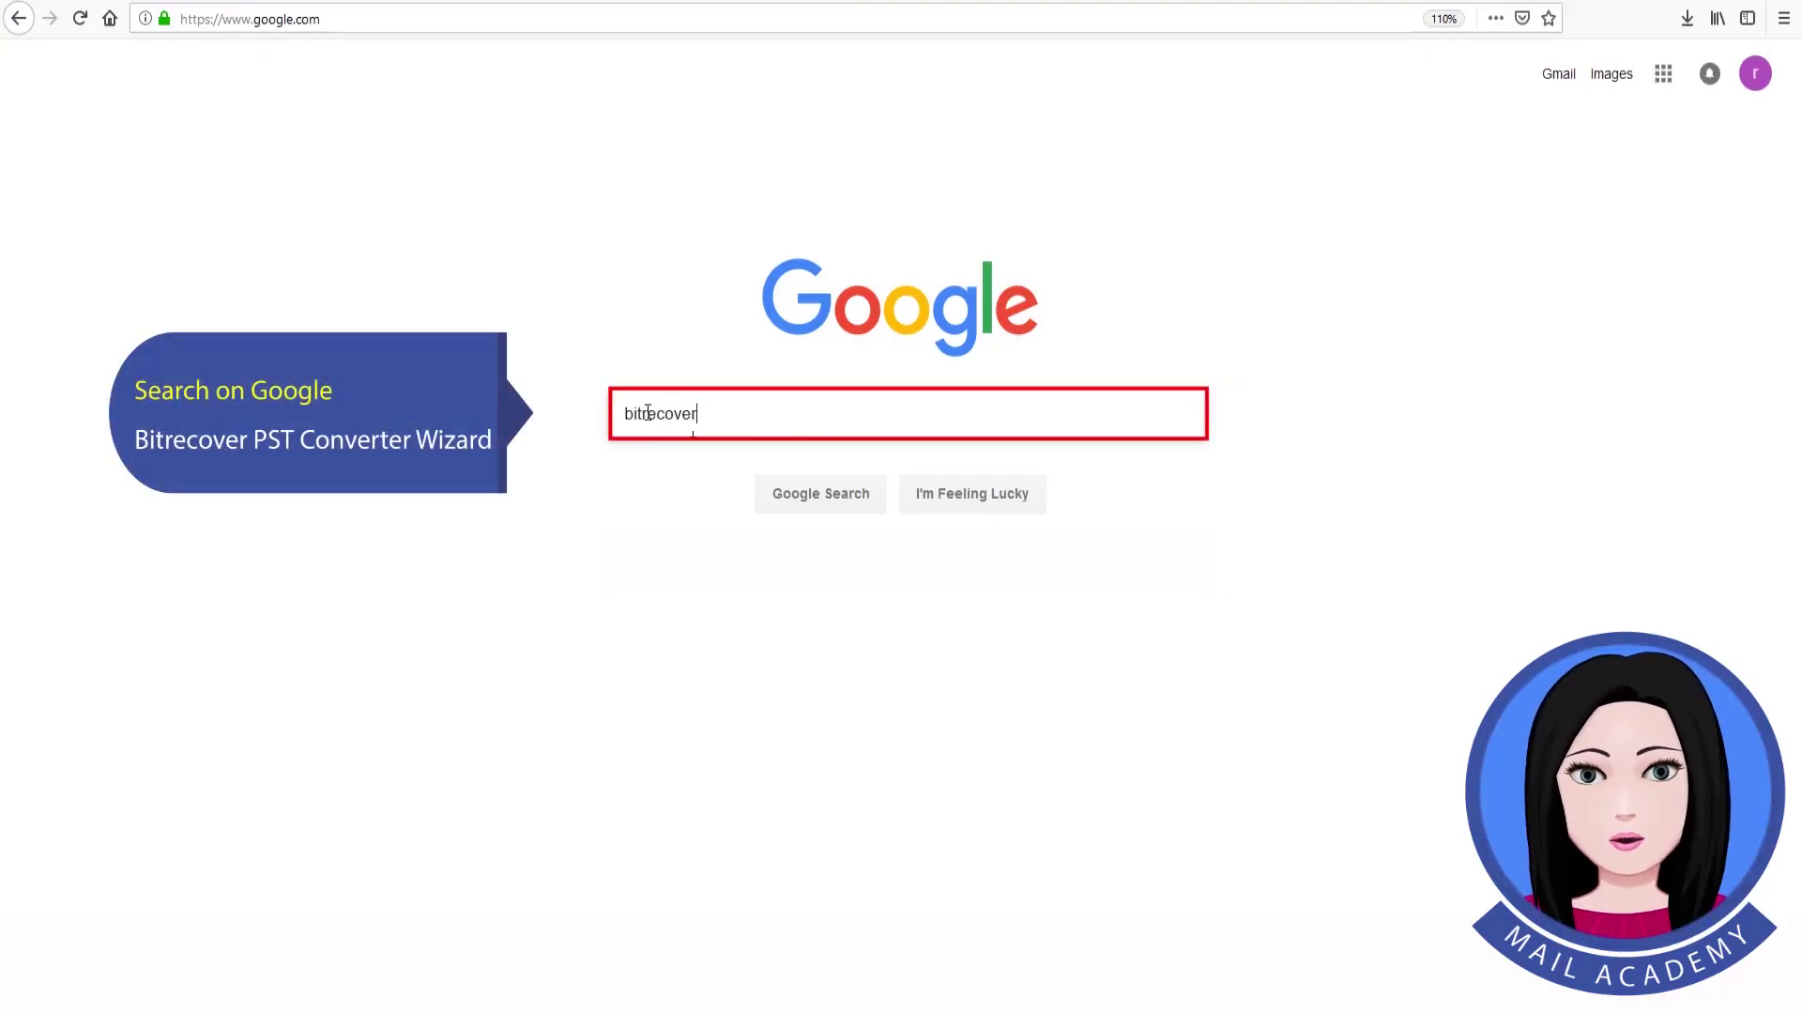
pyautogui.write(' pst converter wizard')
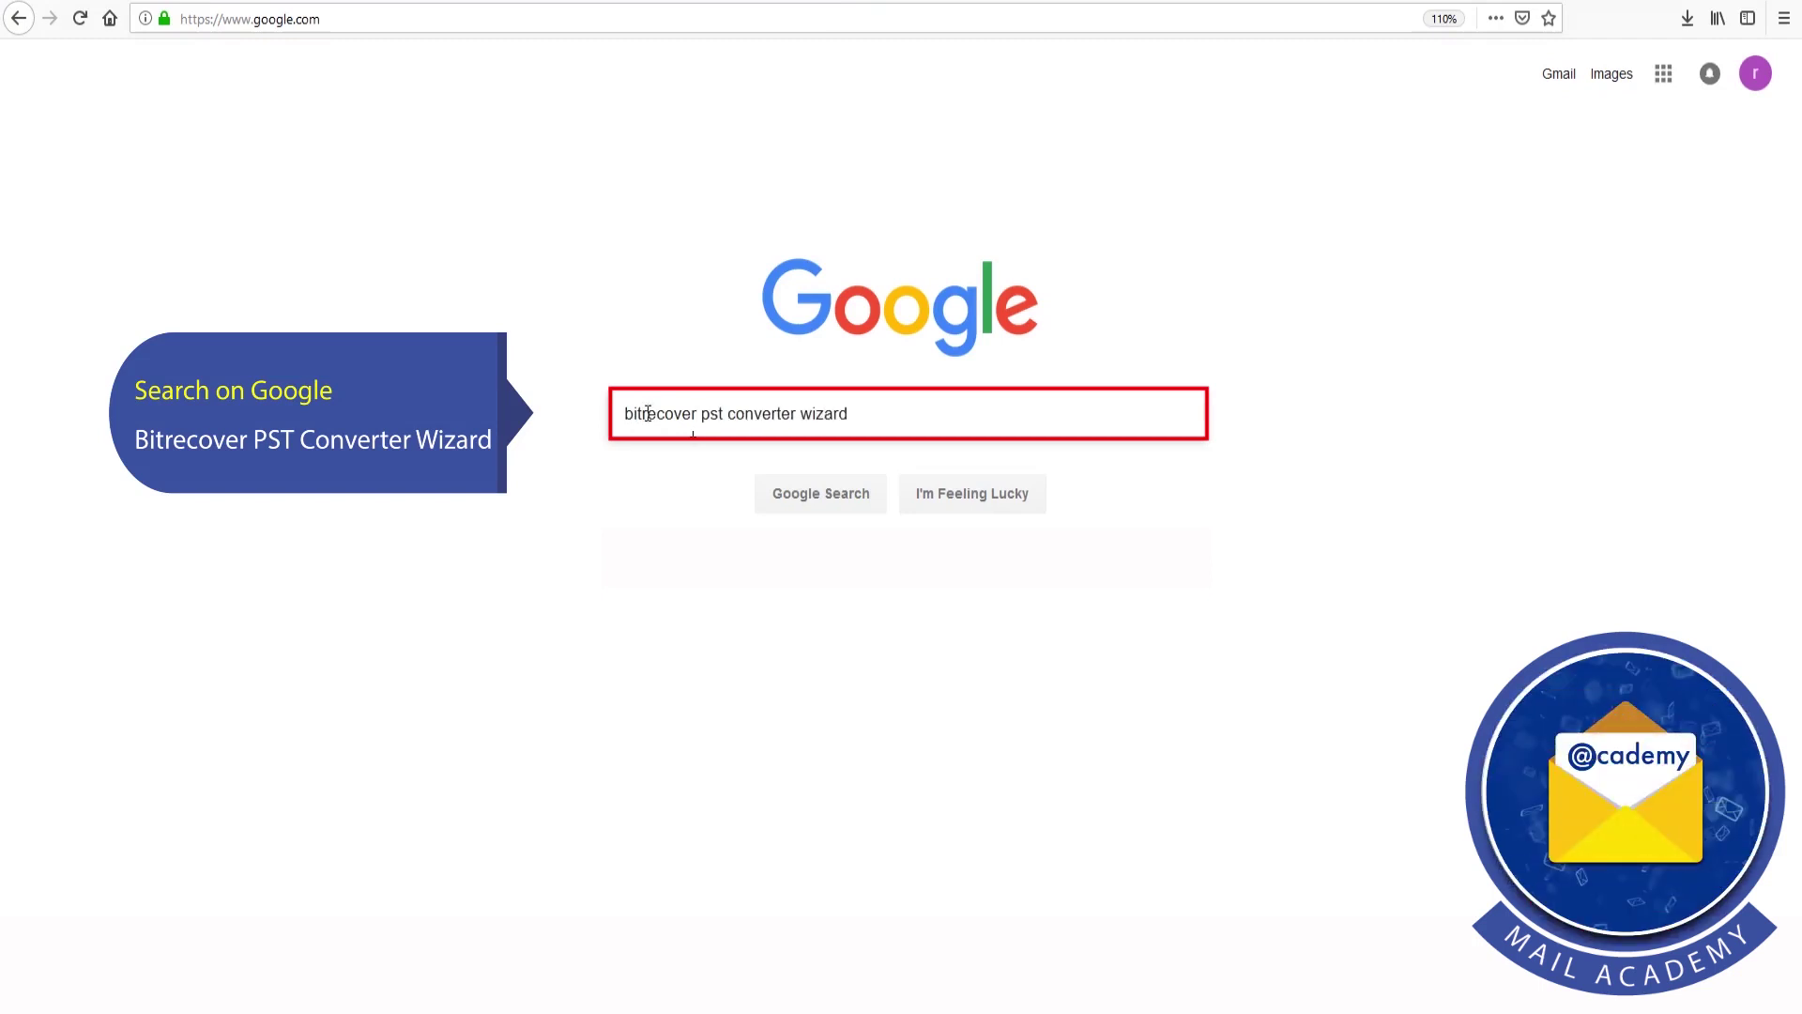
# Step: Search, open the BitRecover product page, and save bitrecover-pst-converter-wizard(1).exe (24.3 MB)
pyautogui.click(822, 498)
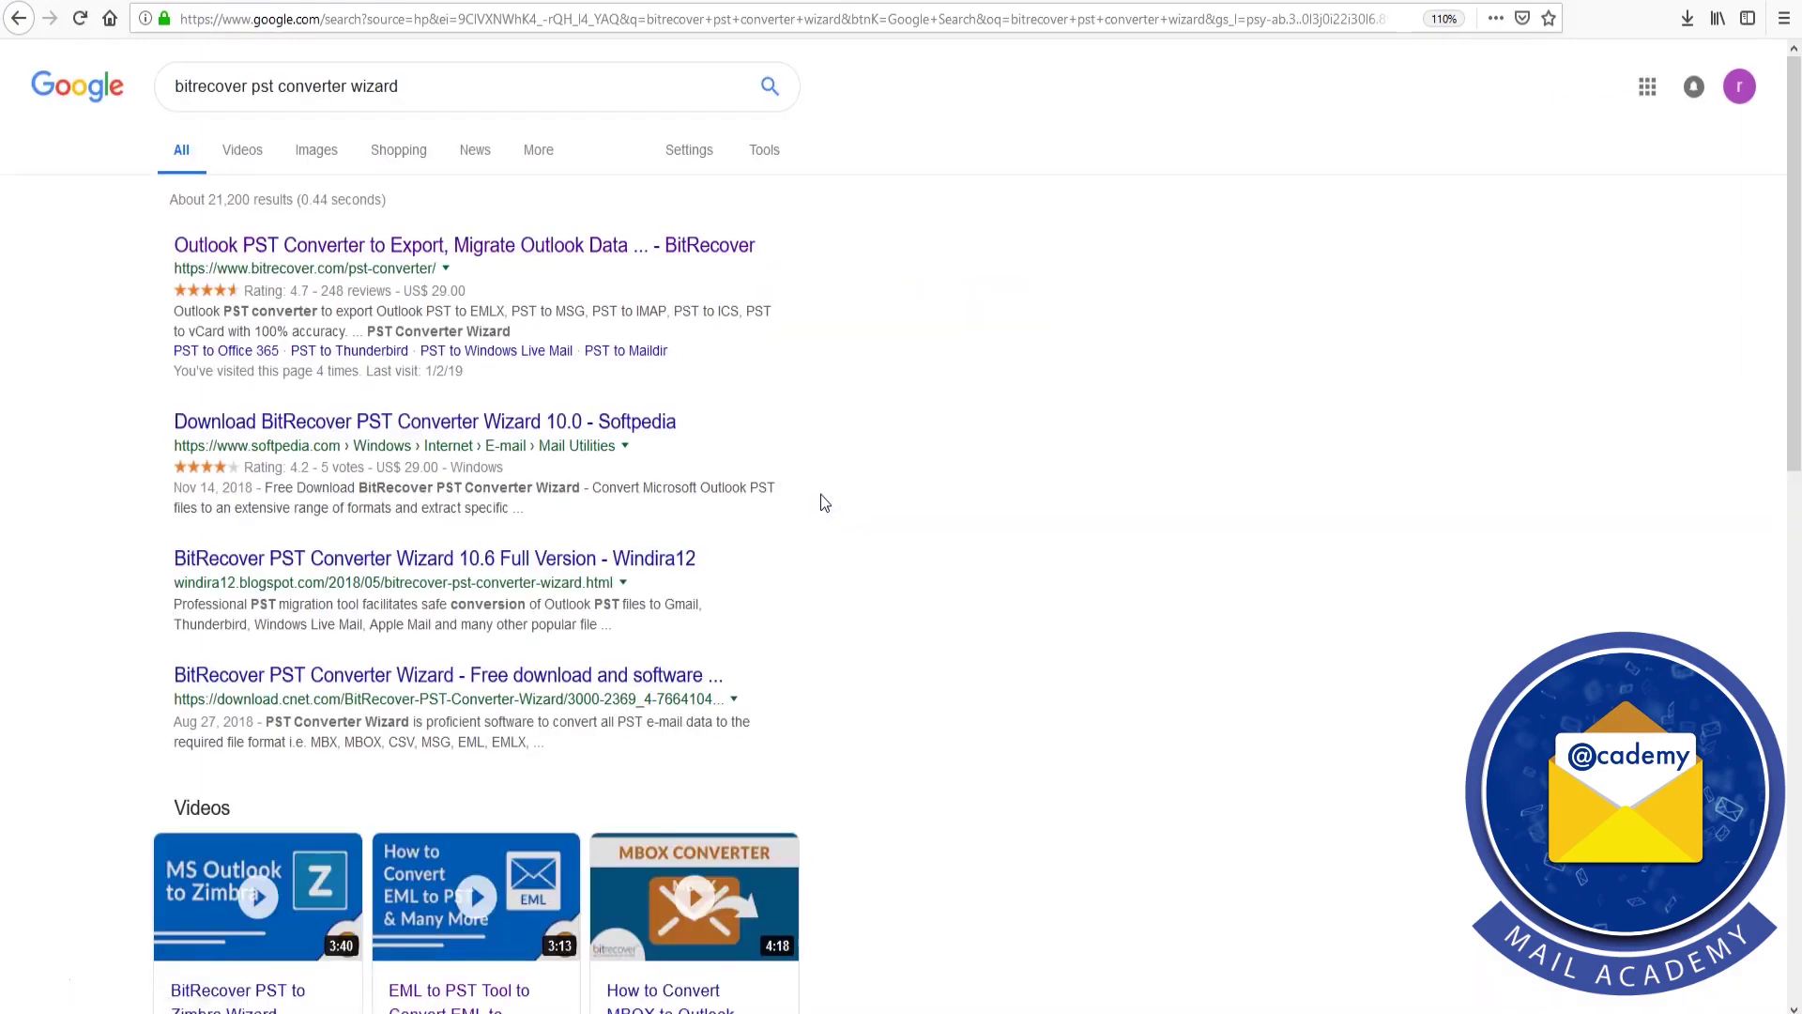
pyautogui.click(376, 246)
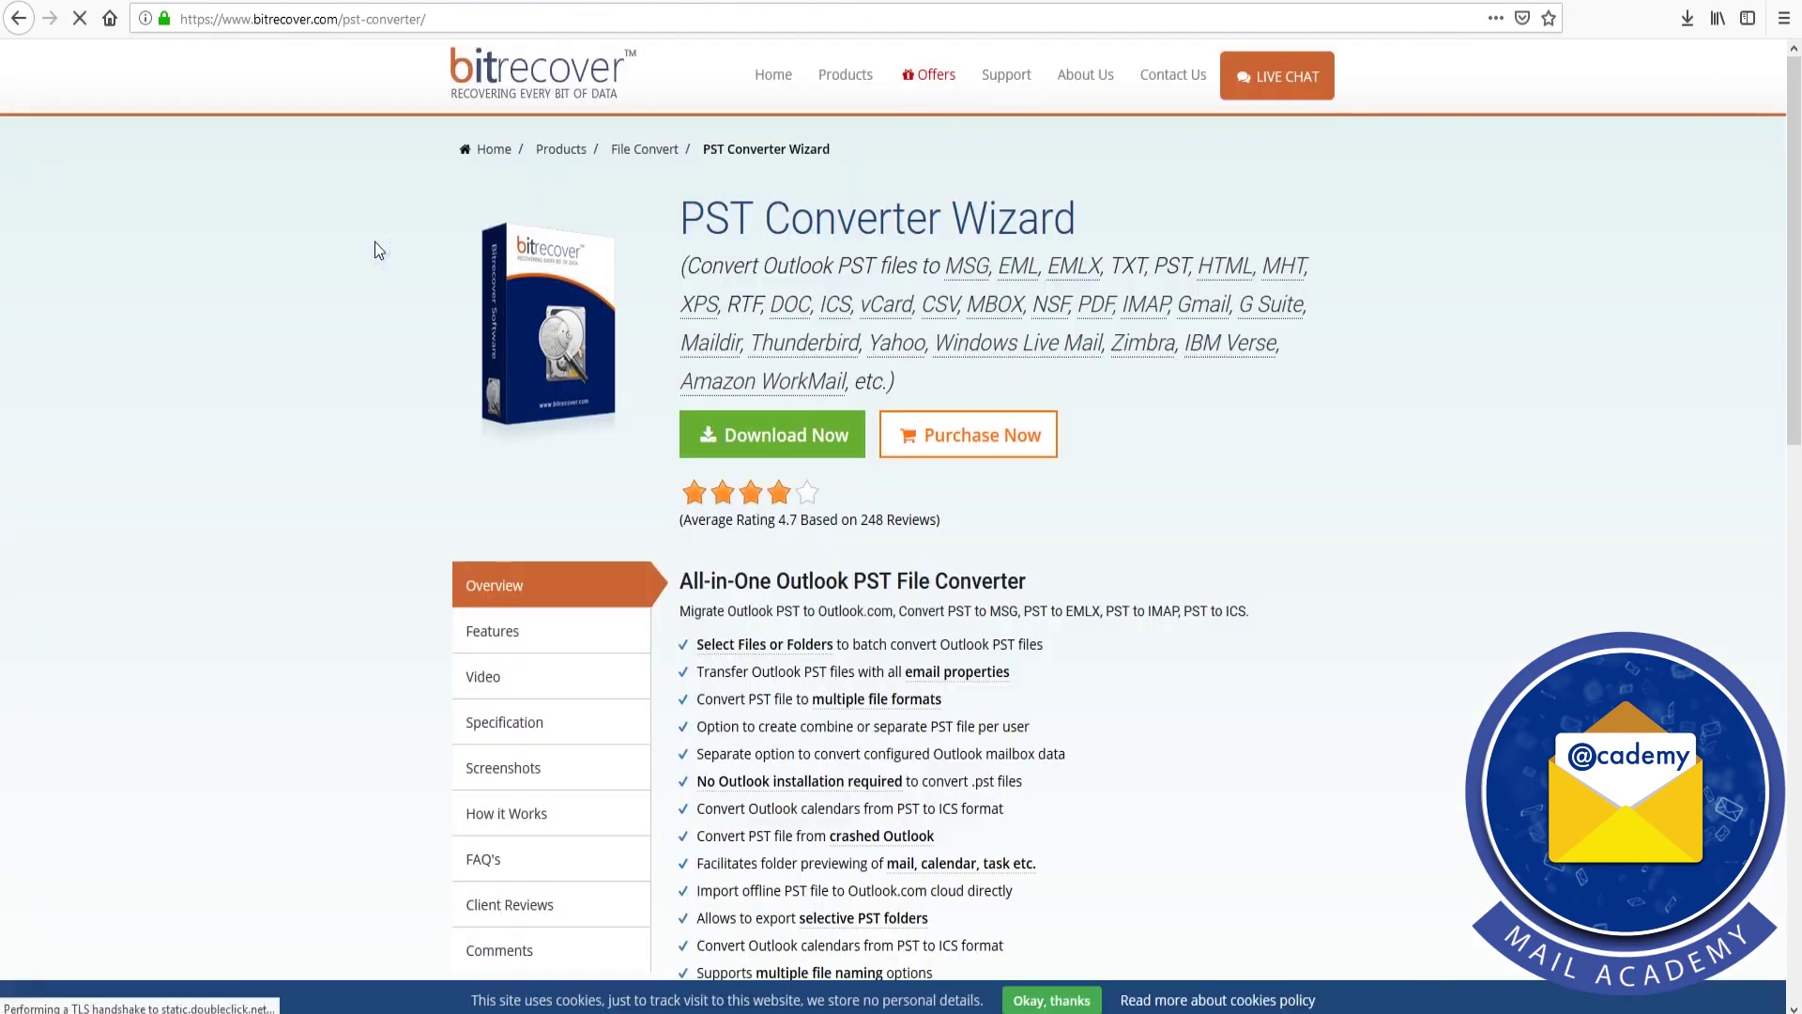
pyautogui.click(773, 441)
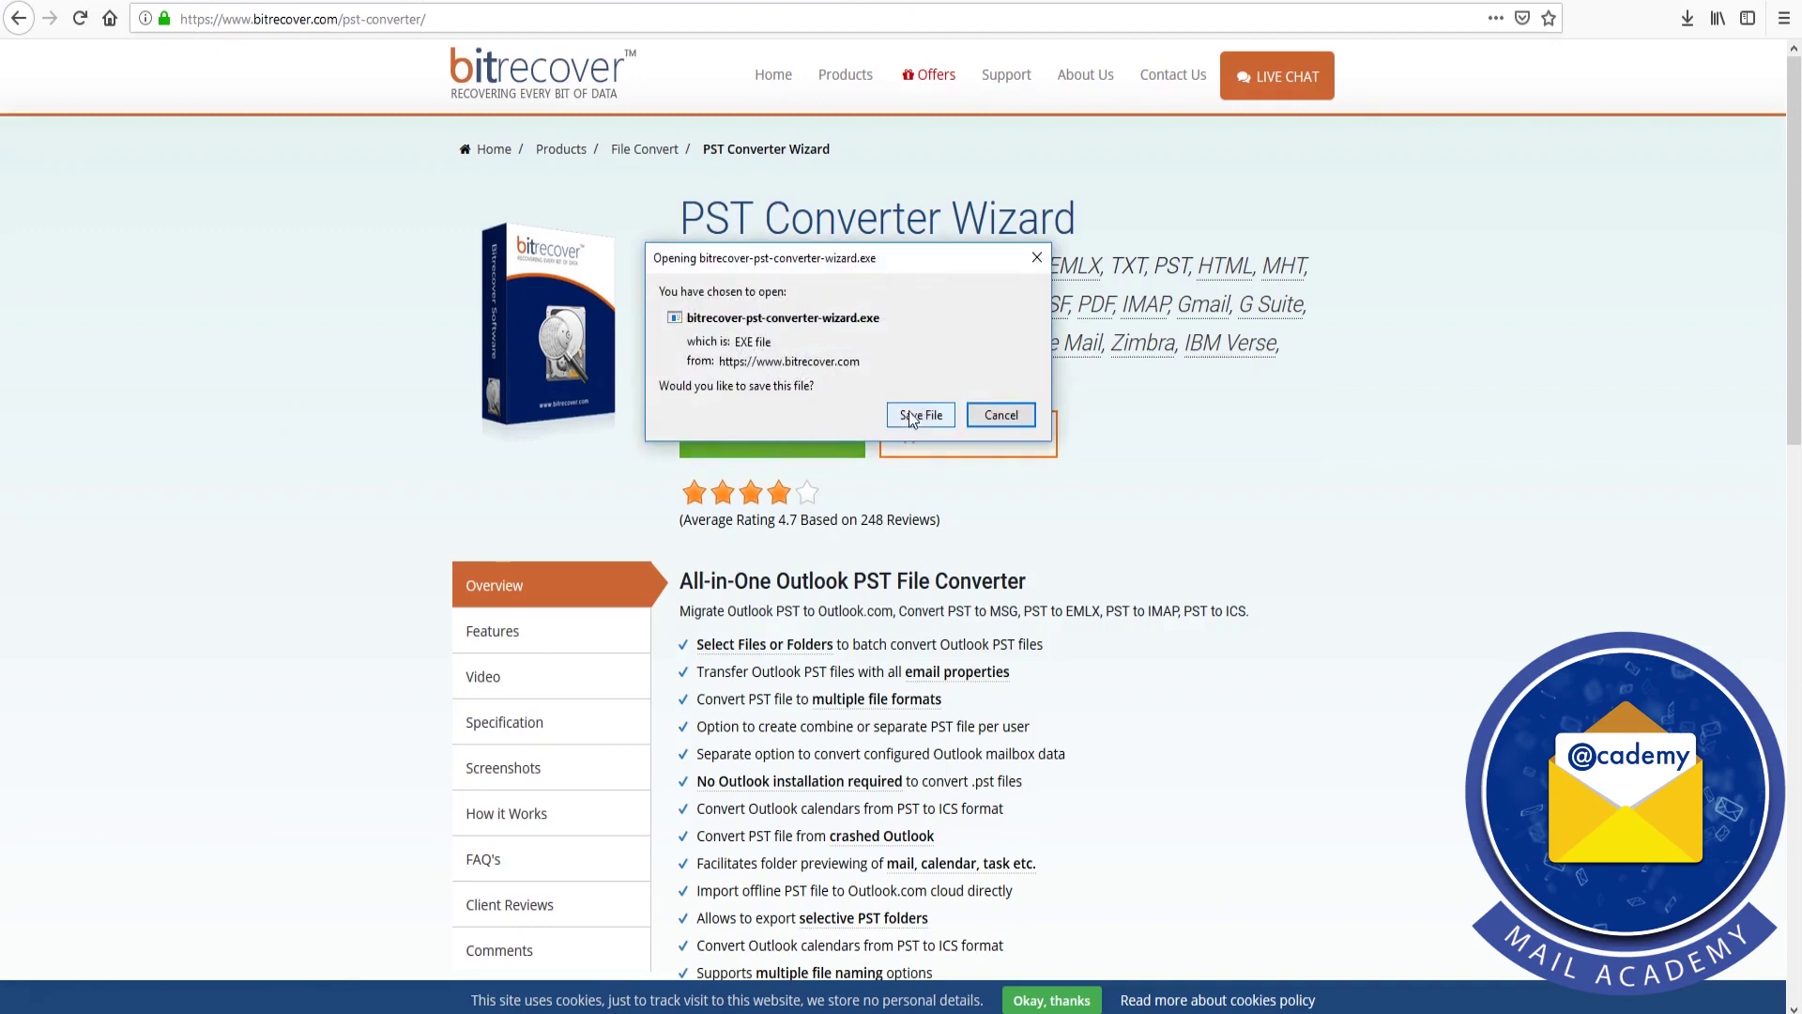
pyautogui.click(921, 415)
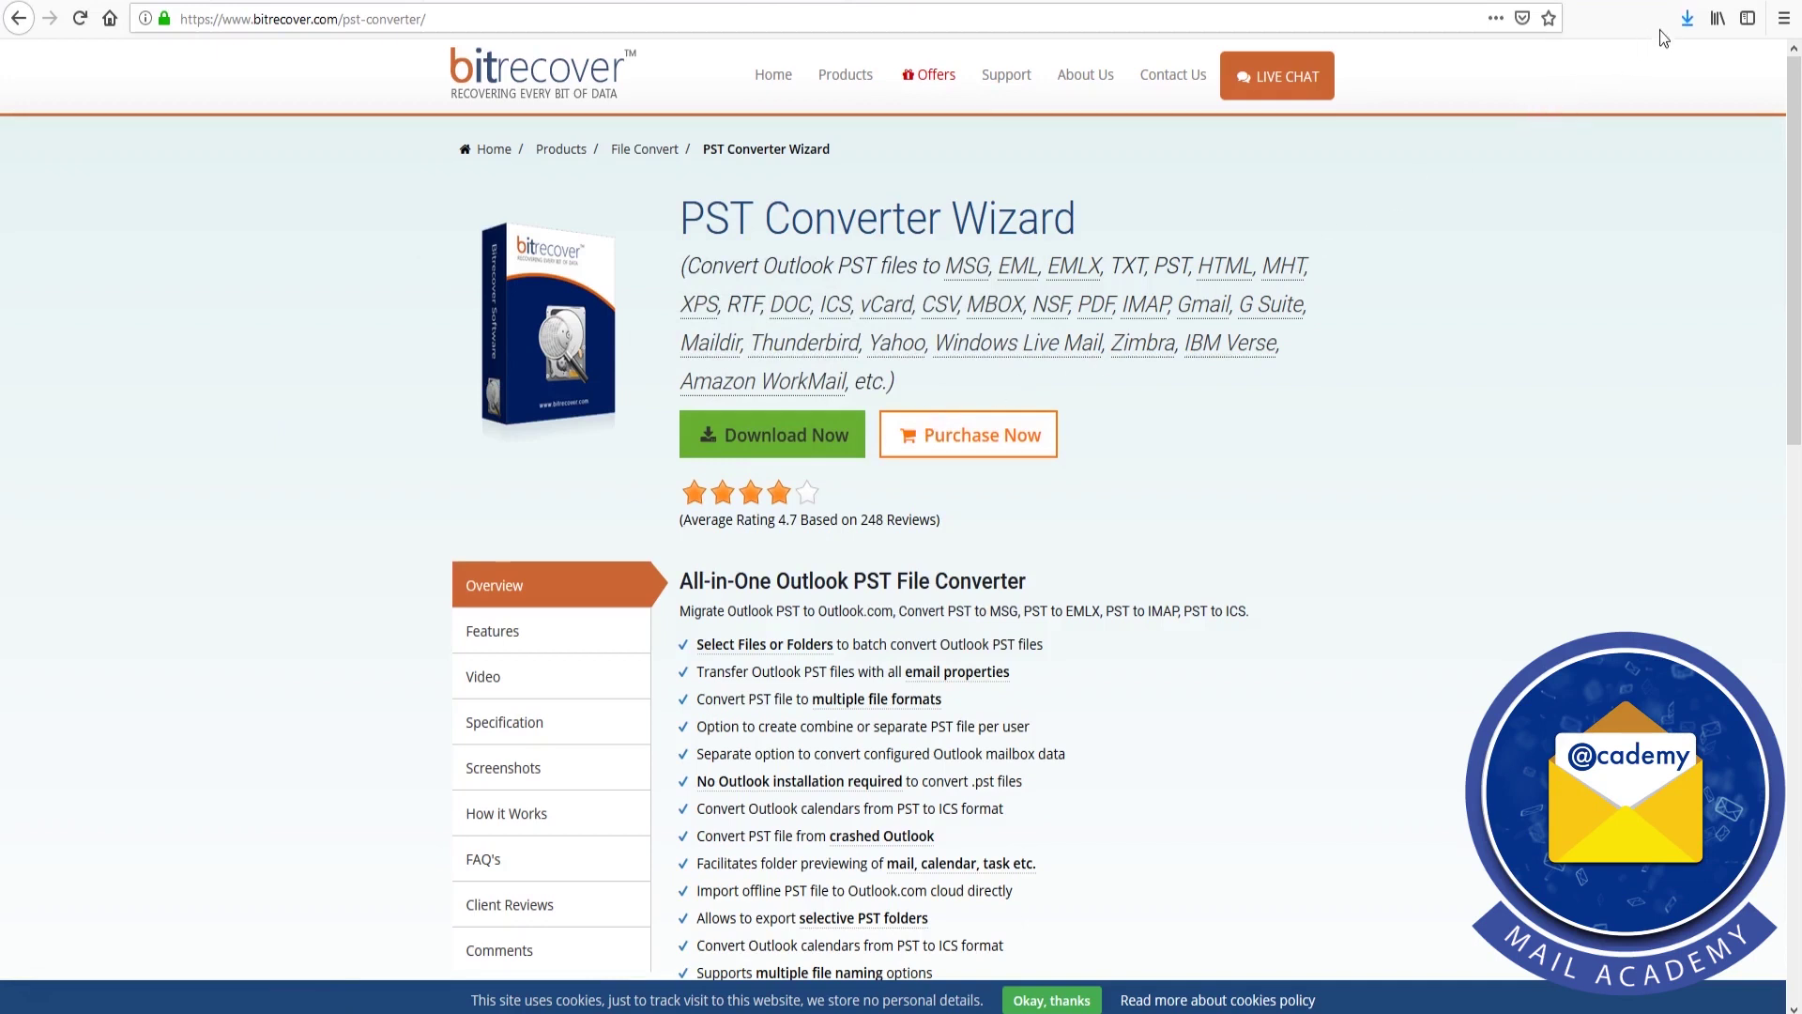
pyautogui.click(1688, 19)
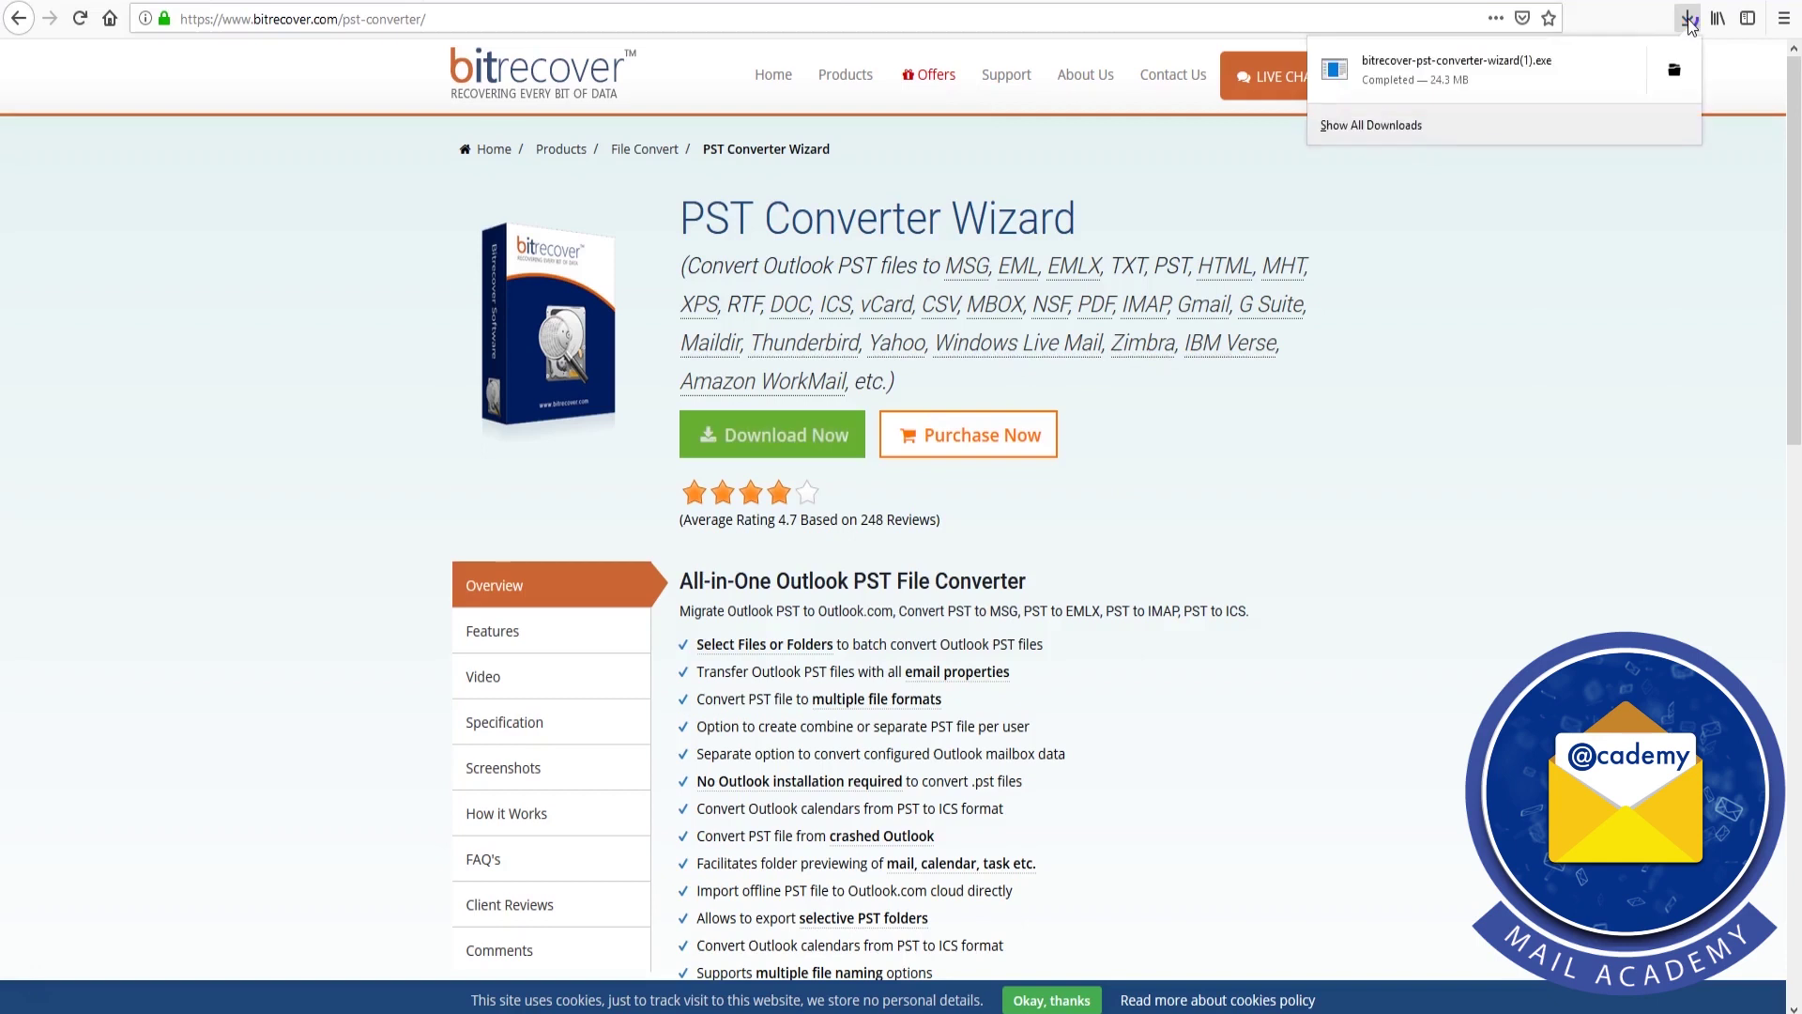
# Step: Install the converter in English with default folder and icons, then launch the v10.6 trial
pyautogui.click(1410, 81)
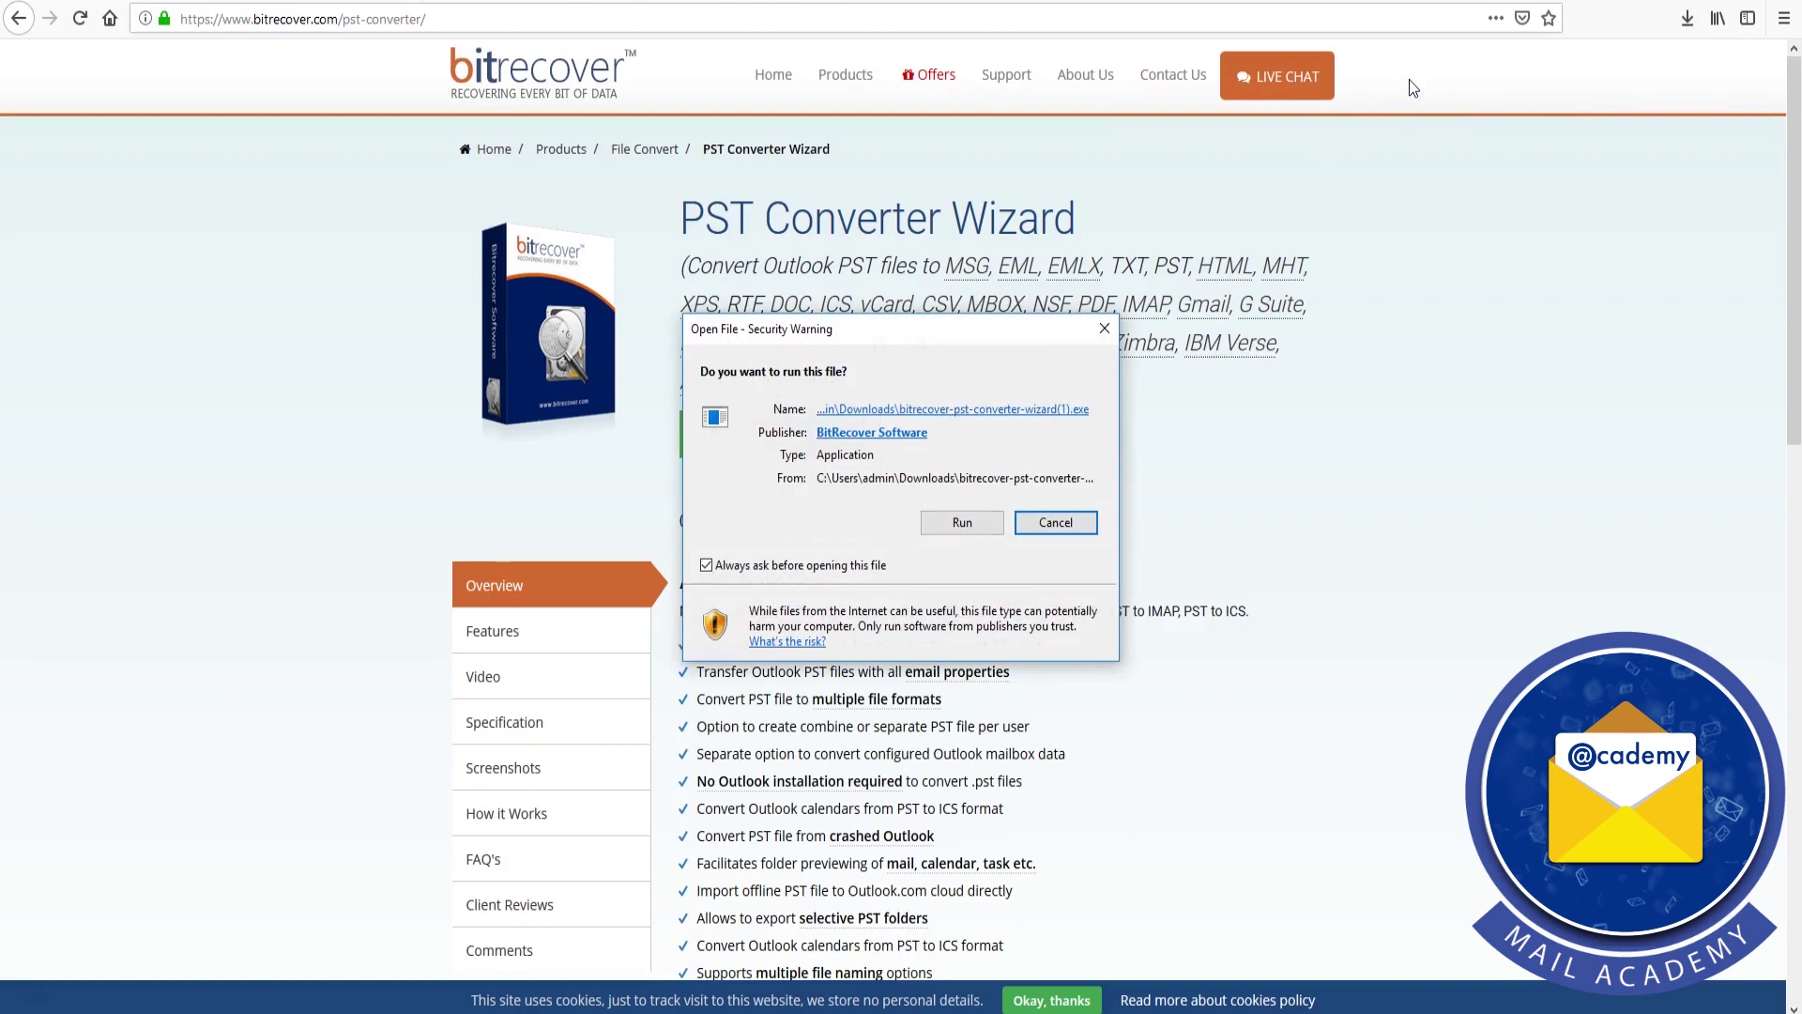
pyautogui.click(972, 523)
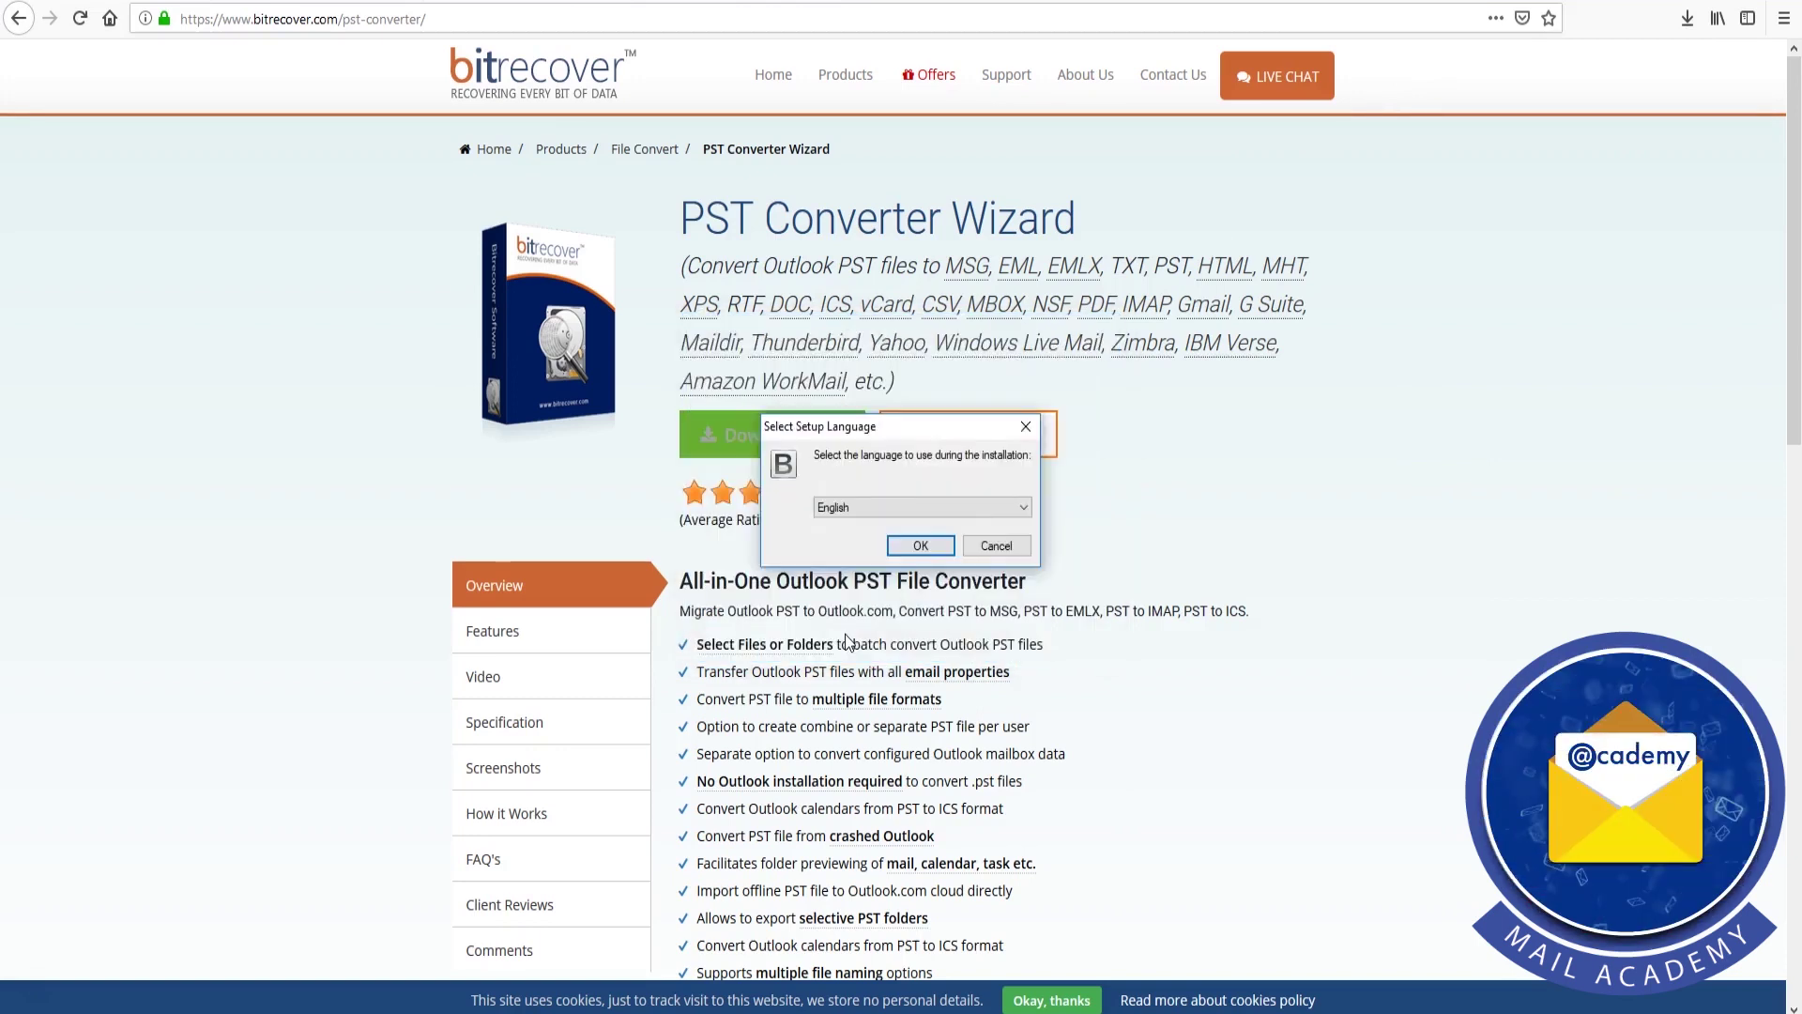
pyautogui.click(942, 550)
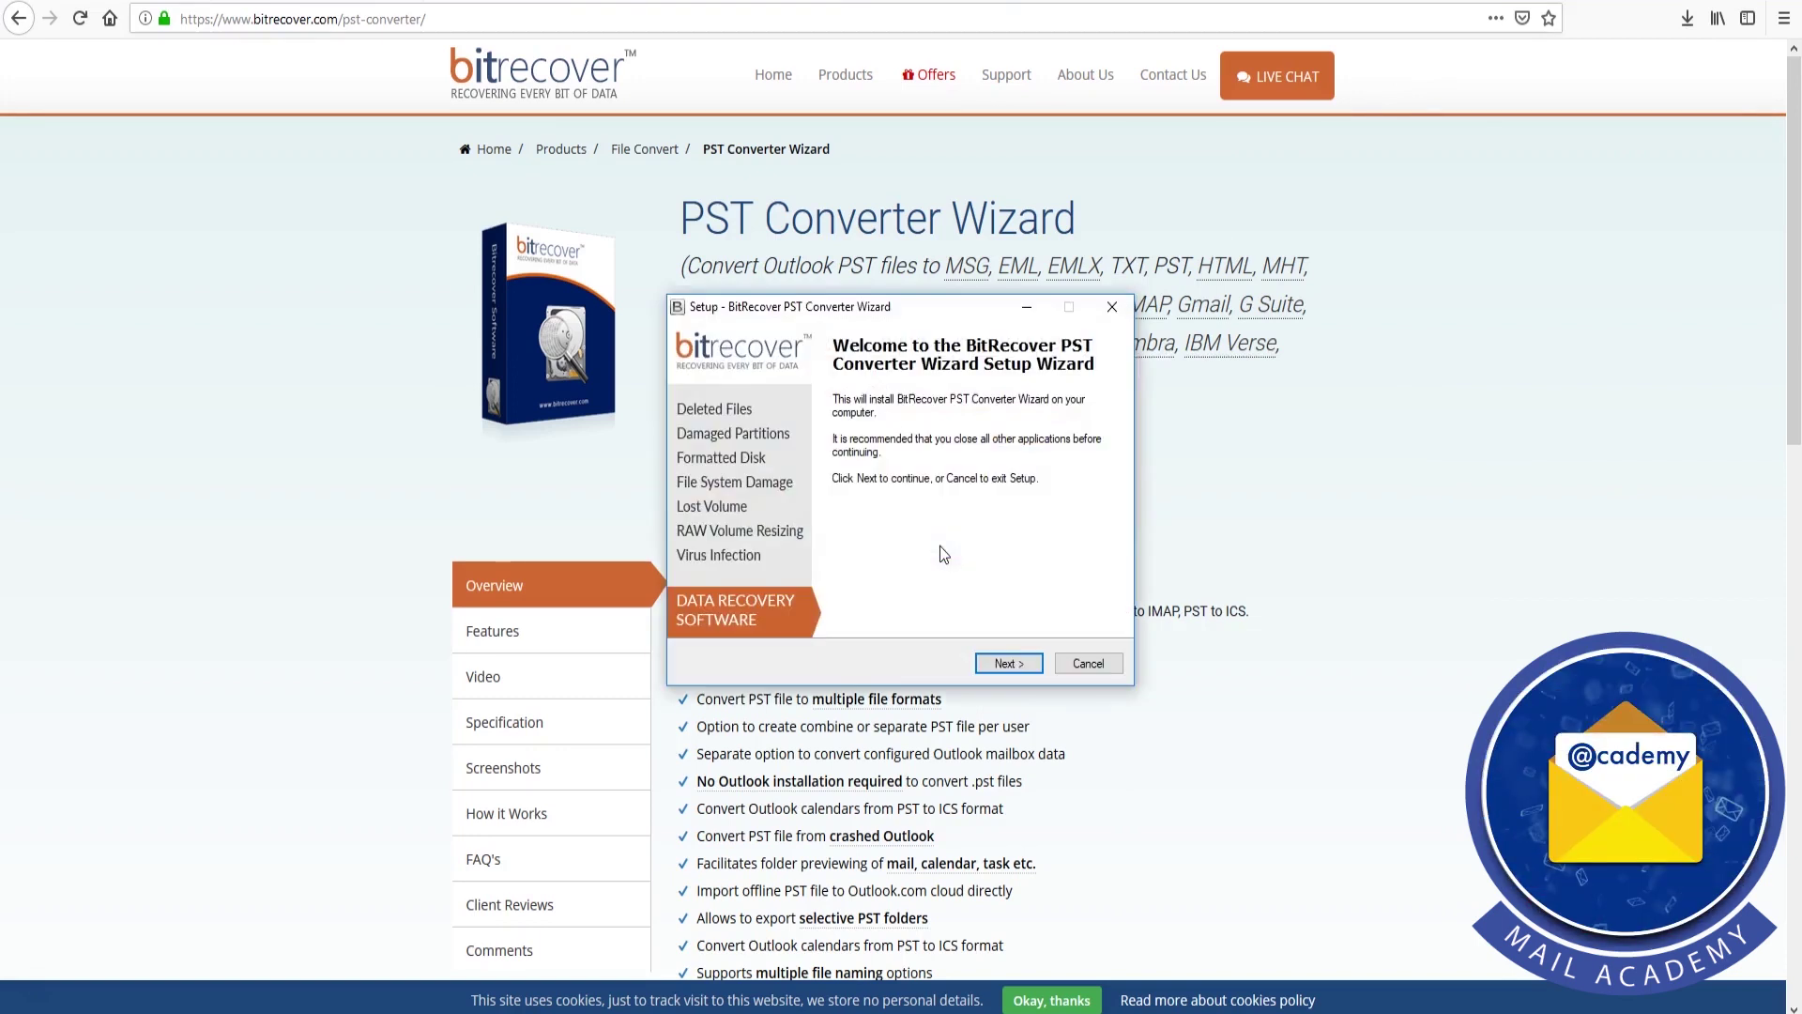
pyautogui.click(1023, 663)
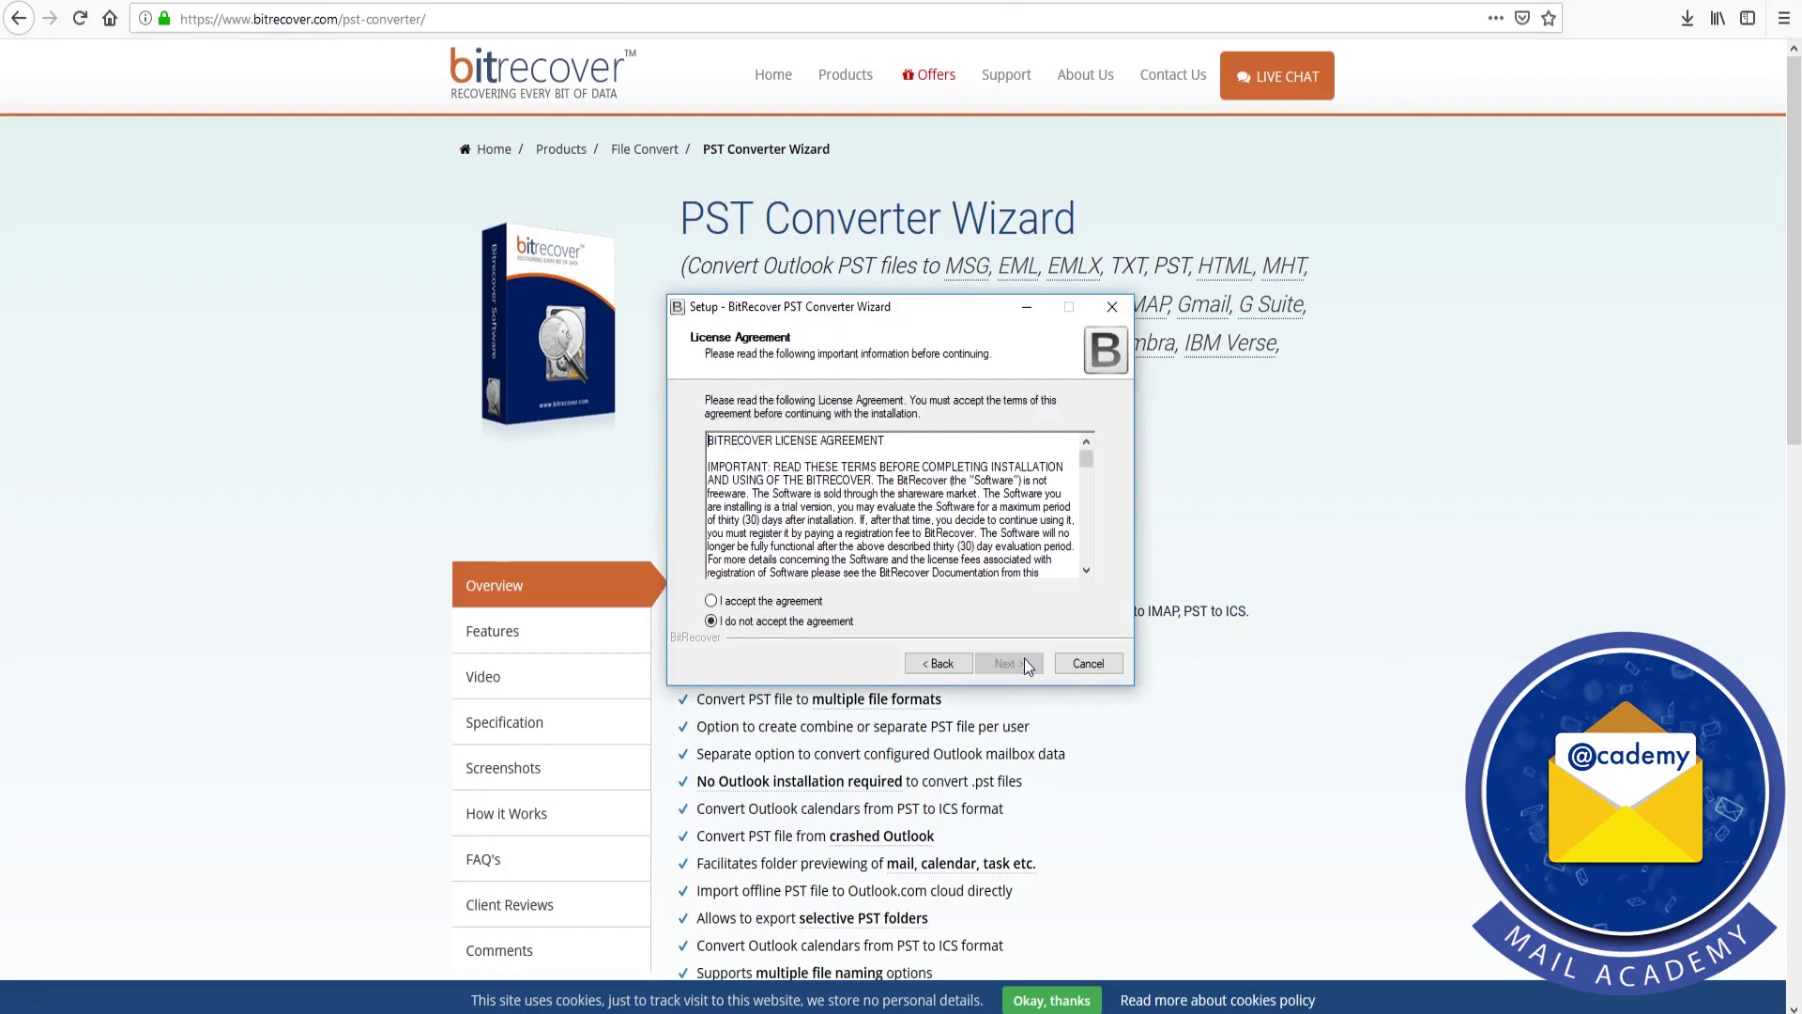
pyautogui.click(710, 602)
pyautogui.click(1024, 665)
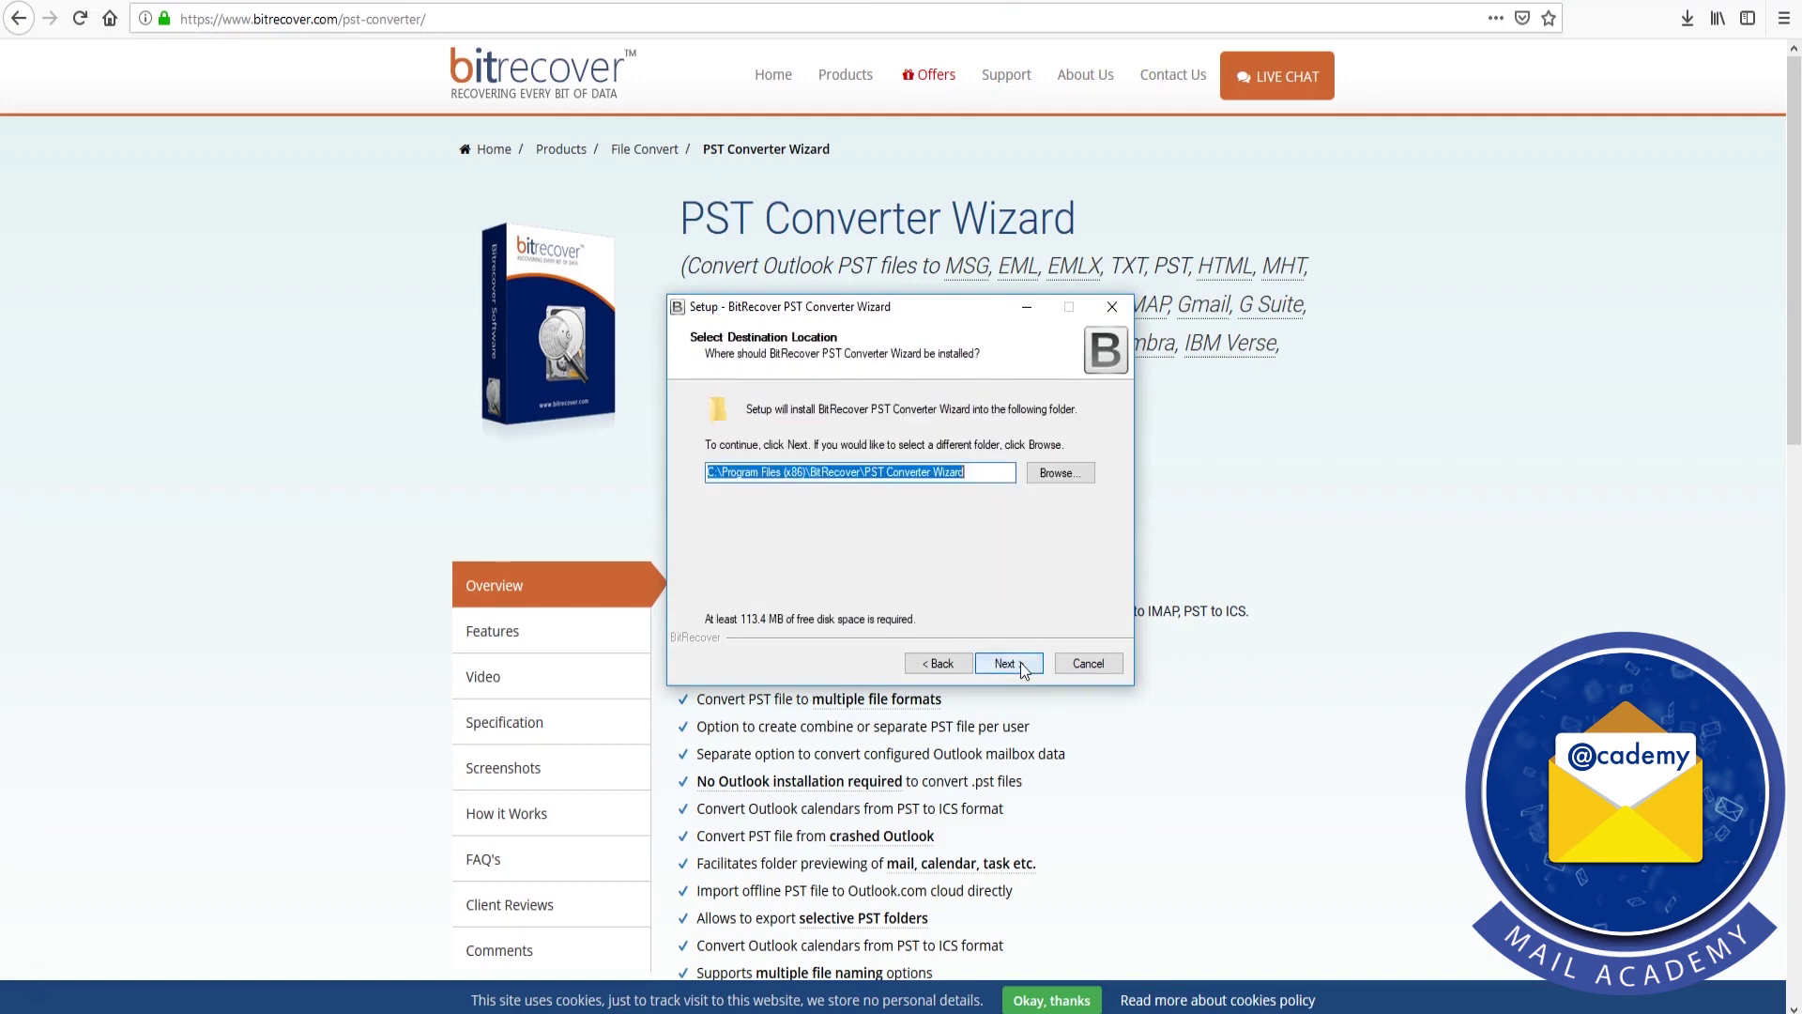
pyautogui.click(1023, 668)
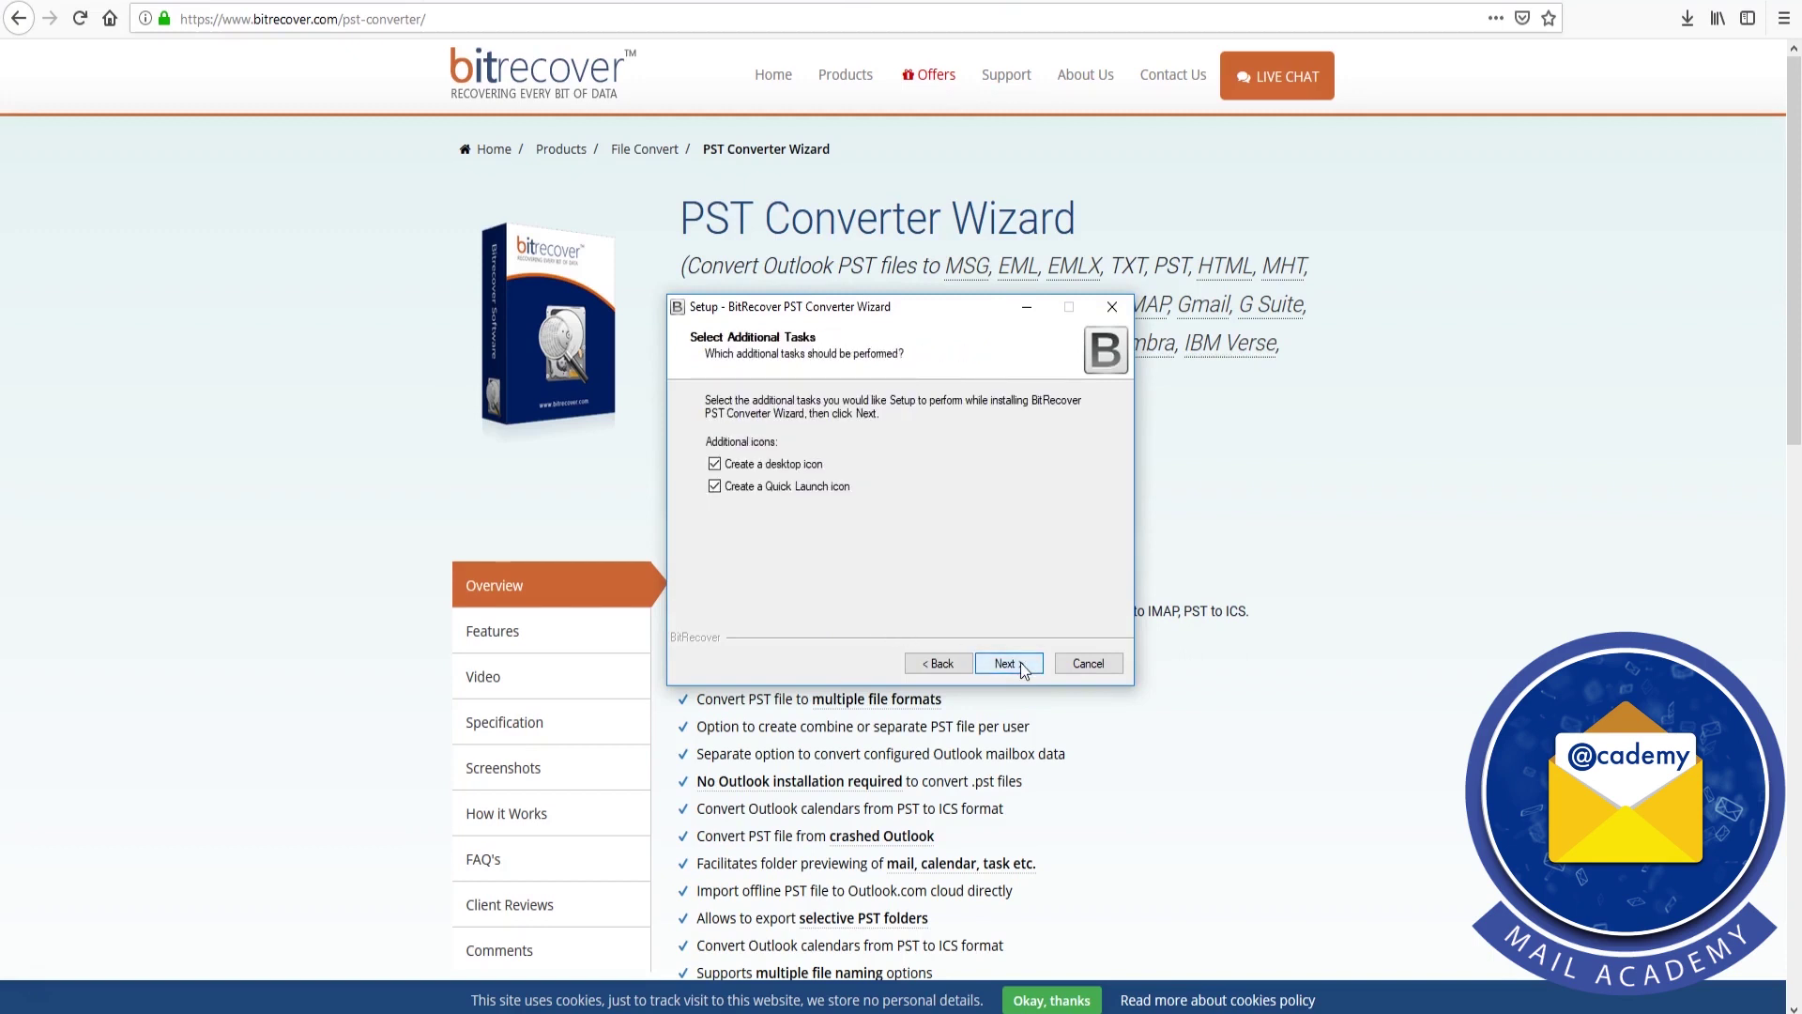
pyautogui.click(1022, 663)
pyautogui.click(1021, 663)
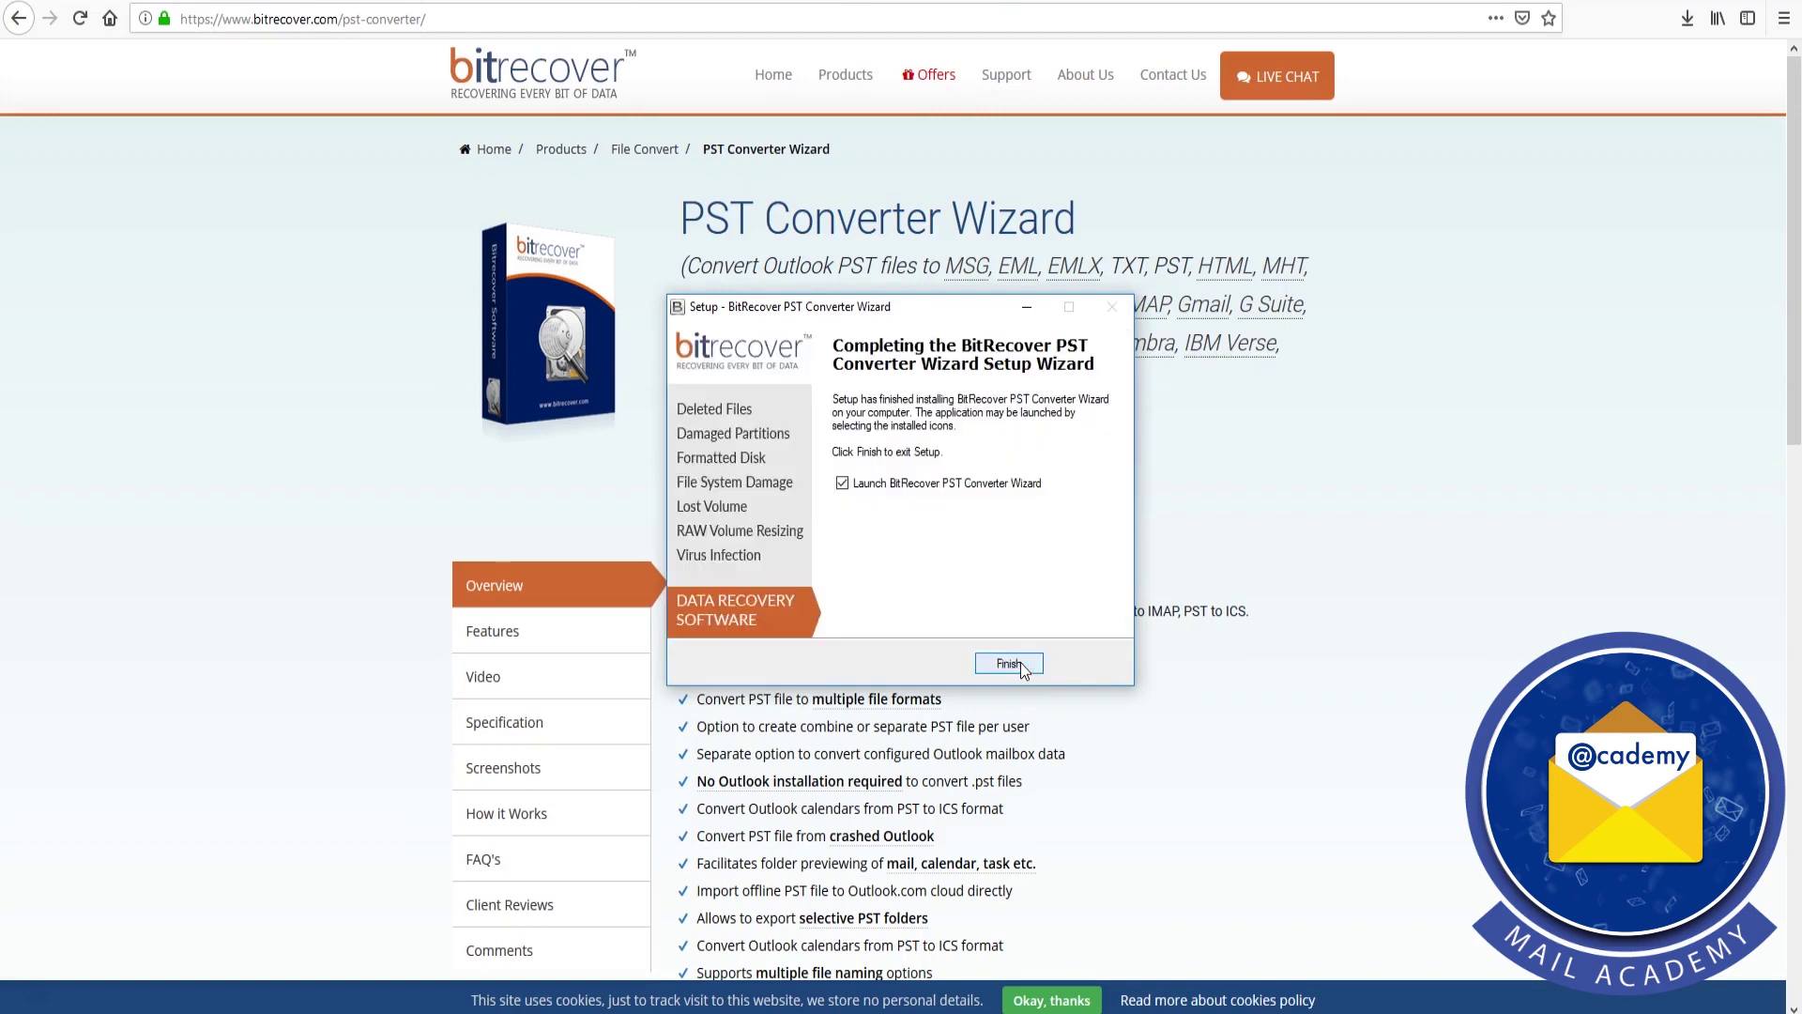
pyautogui.click(1009, 663)
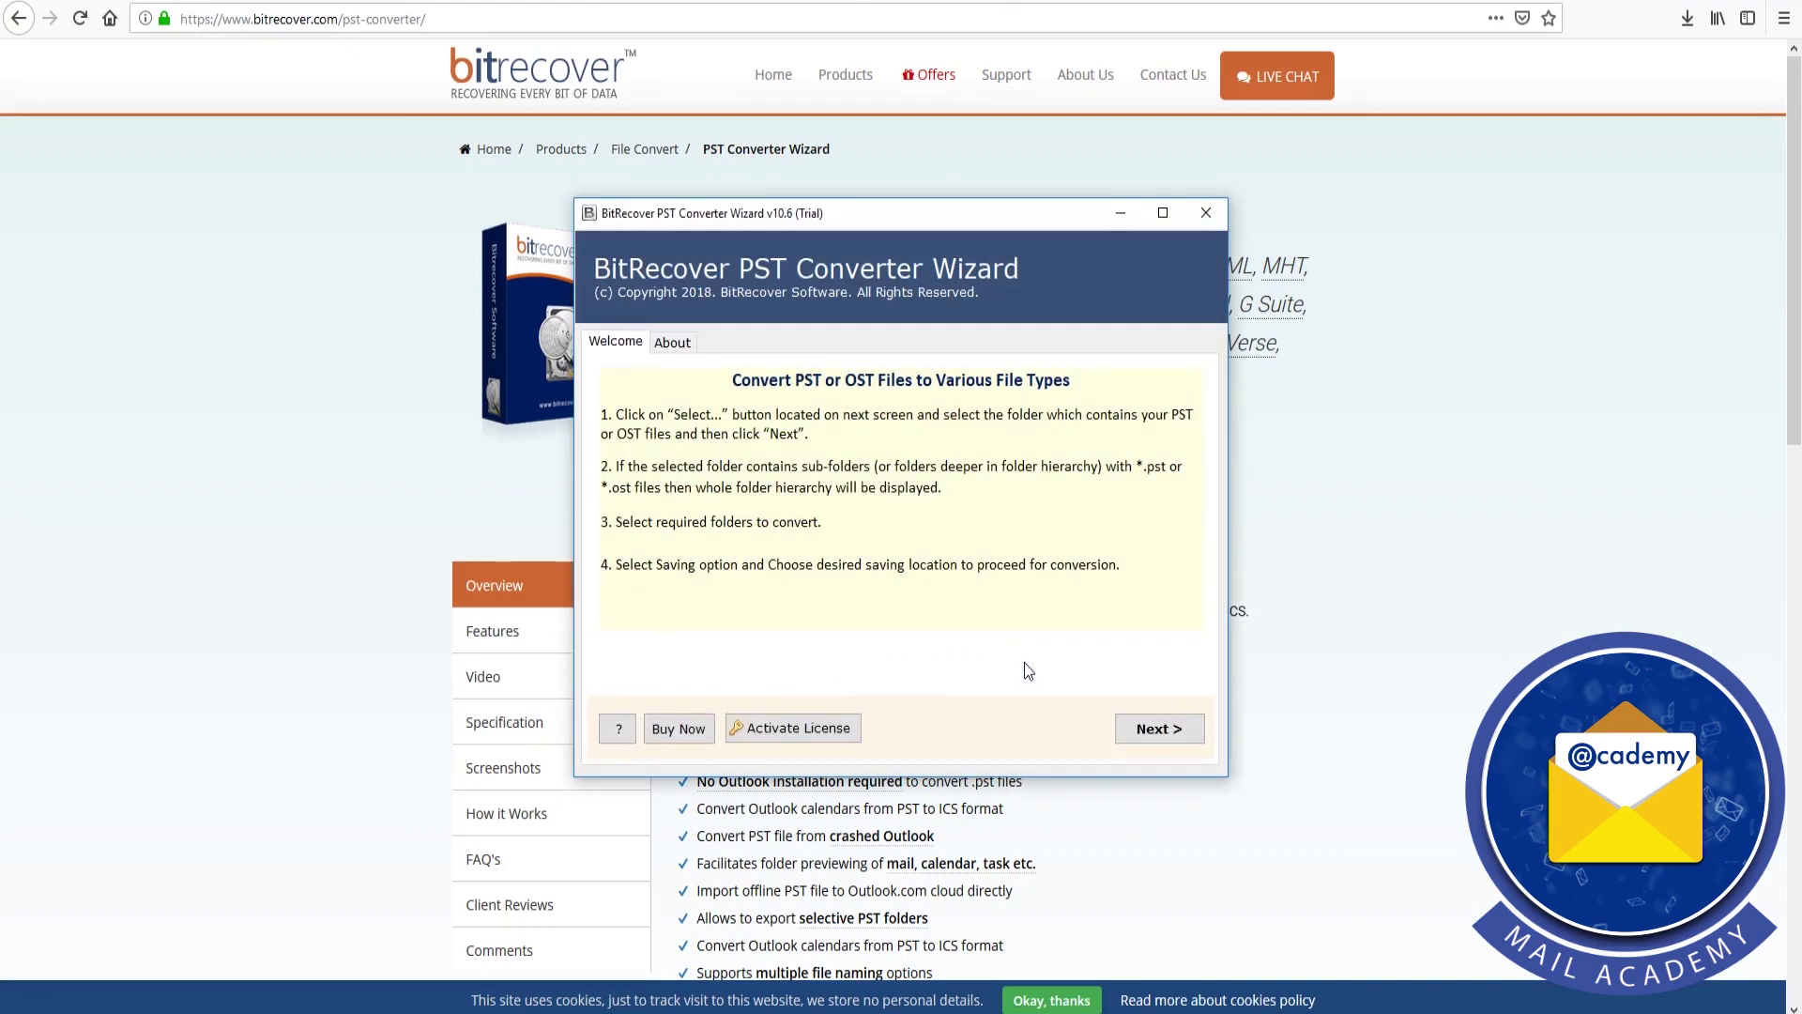
# Step: Manually select and load My Outlook Data File.pst, showing Deleted Items (0) and Inbox (24)
pyautogui.click(1190, 732)
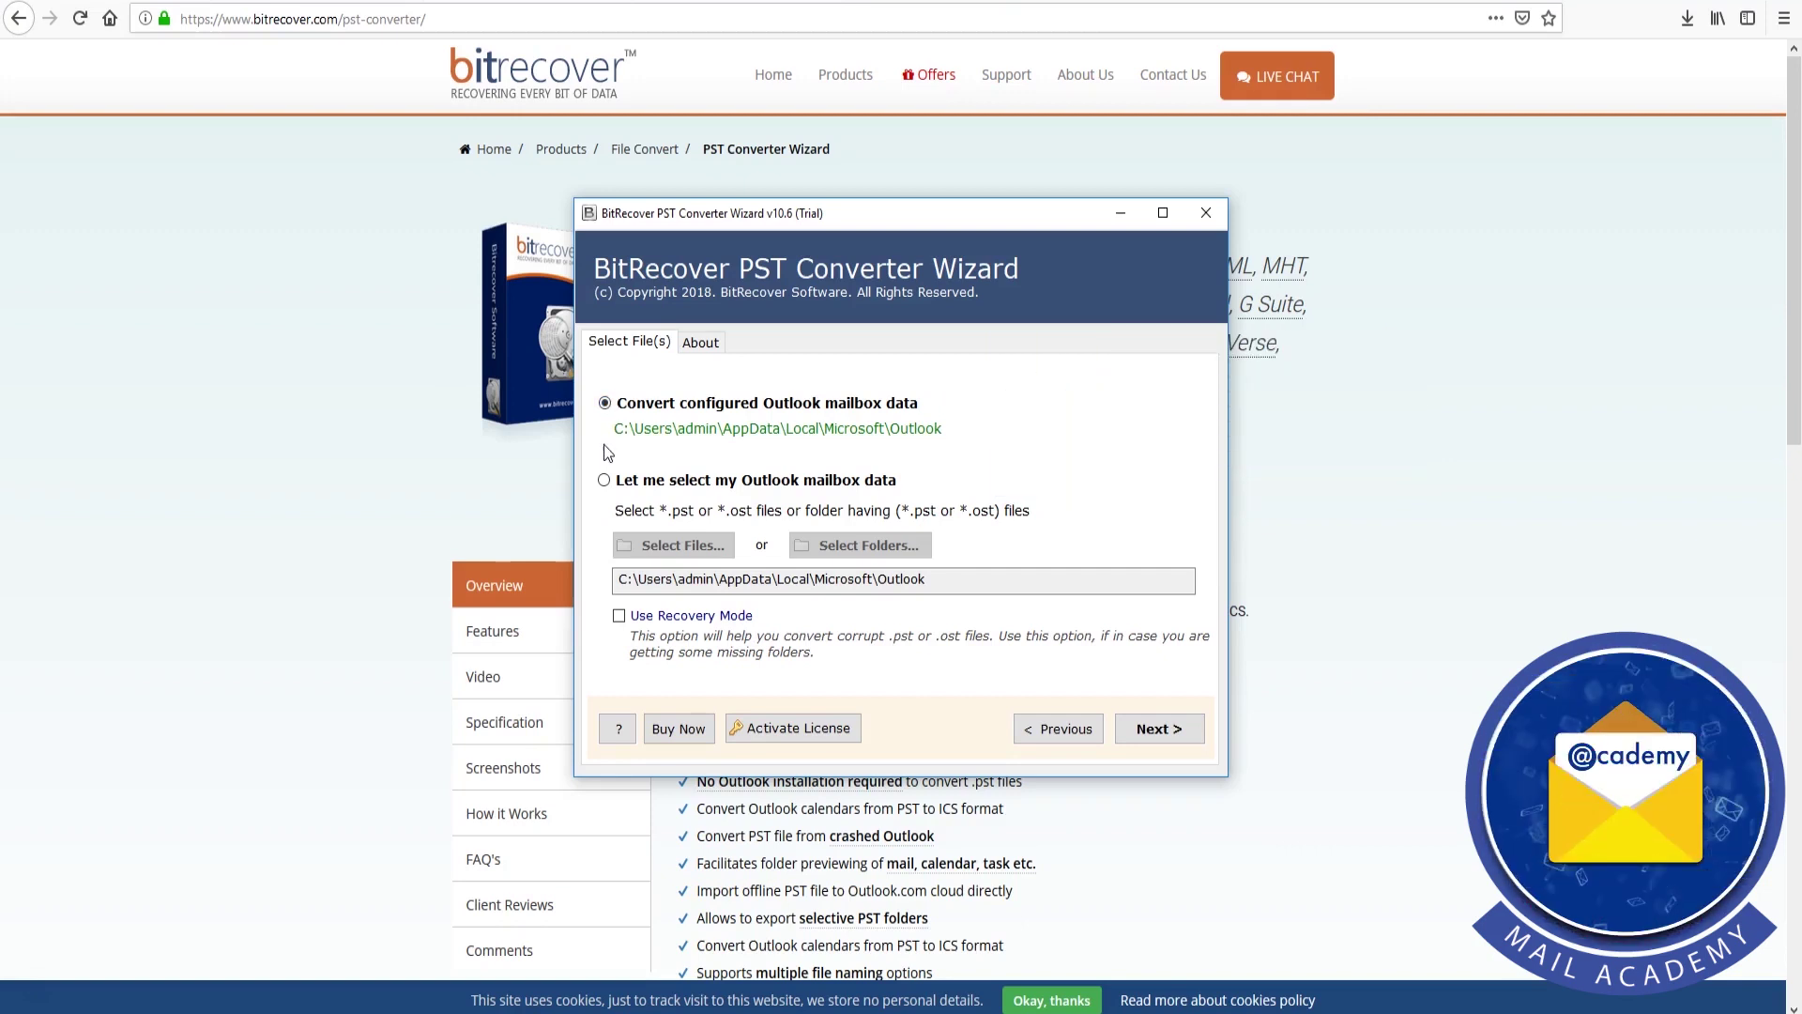
pyautogui.click(605, 480)
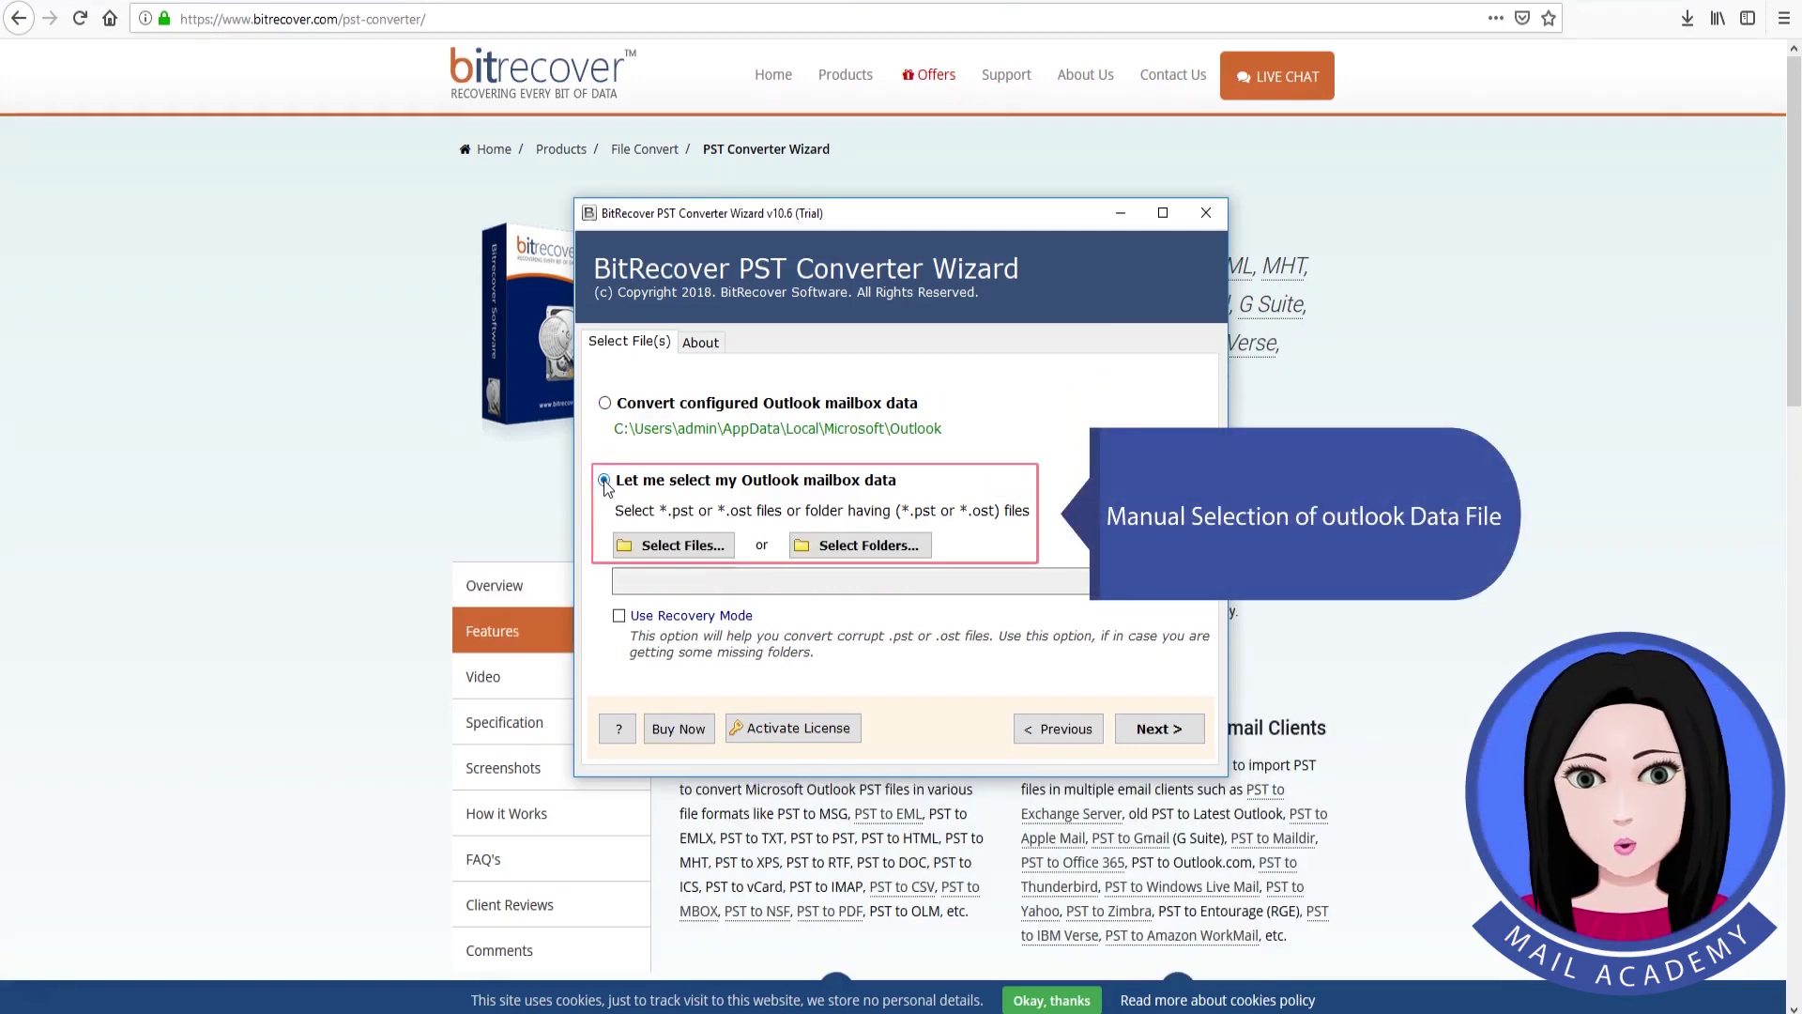
pyautogui.click(662, 547)
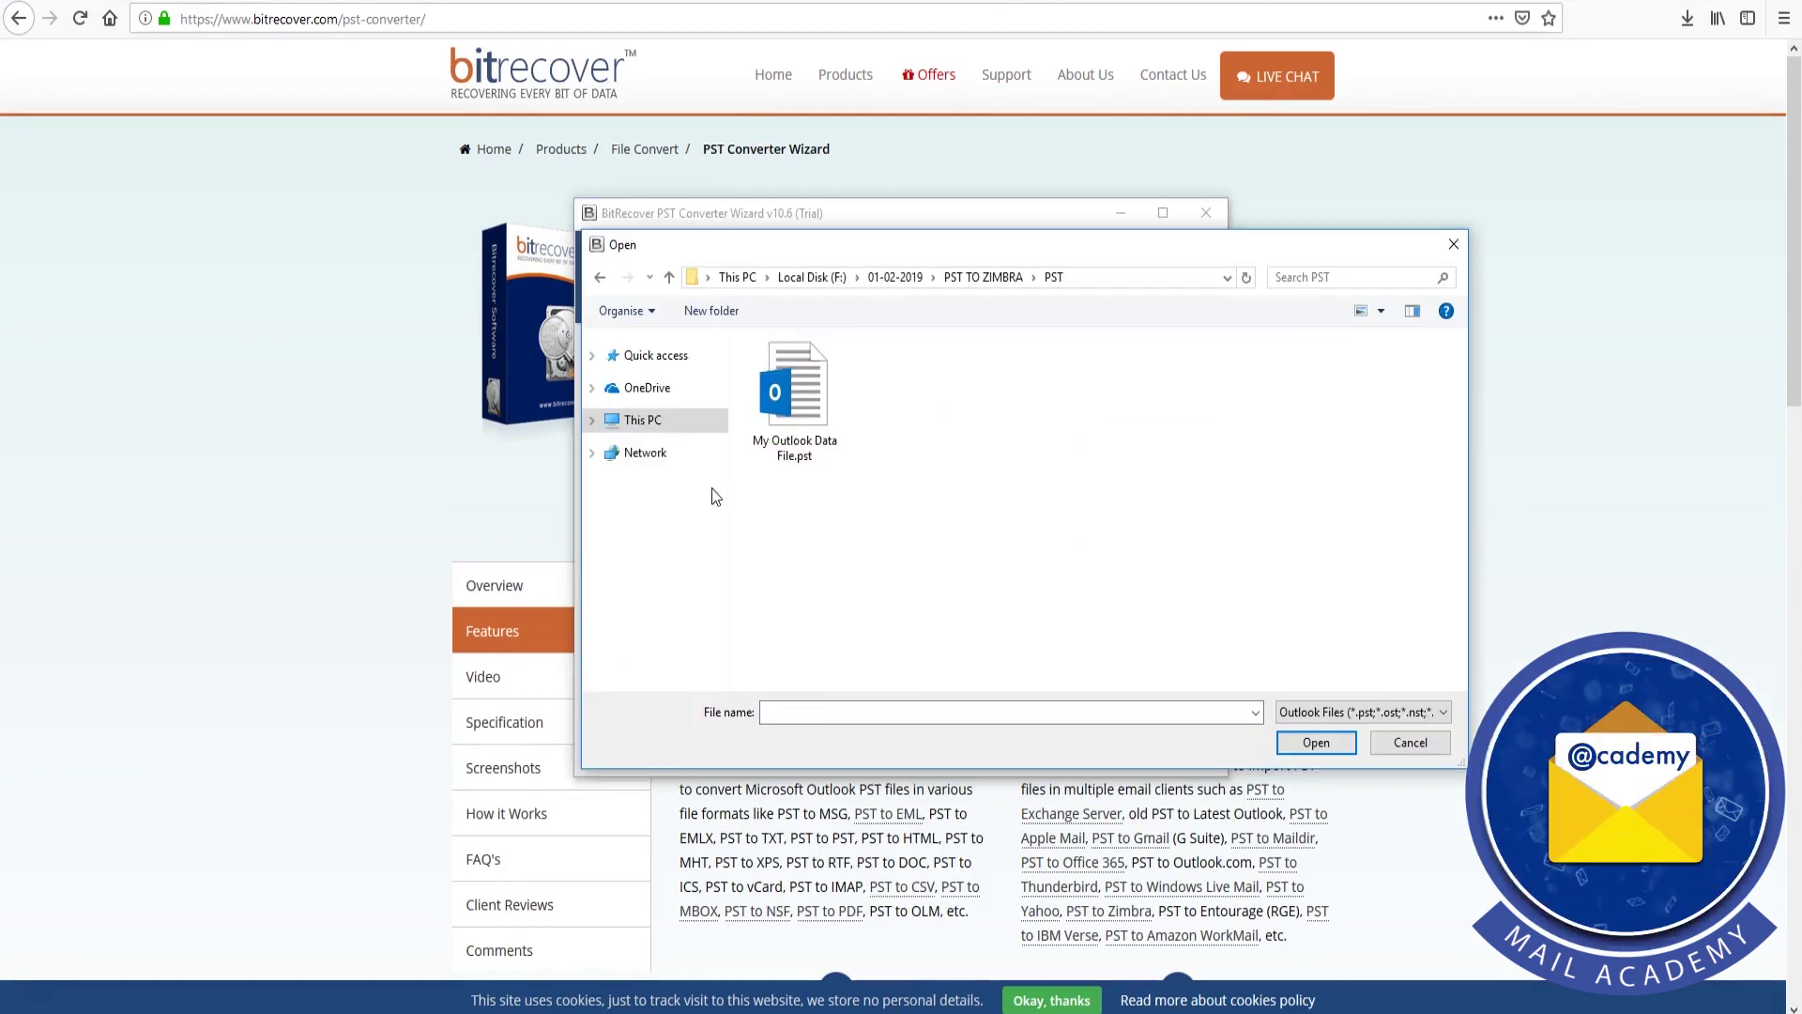
pyautogui.click(815, 411)
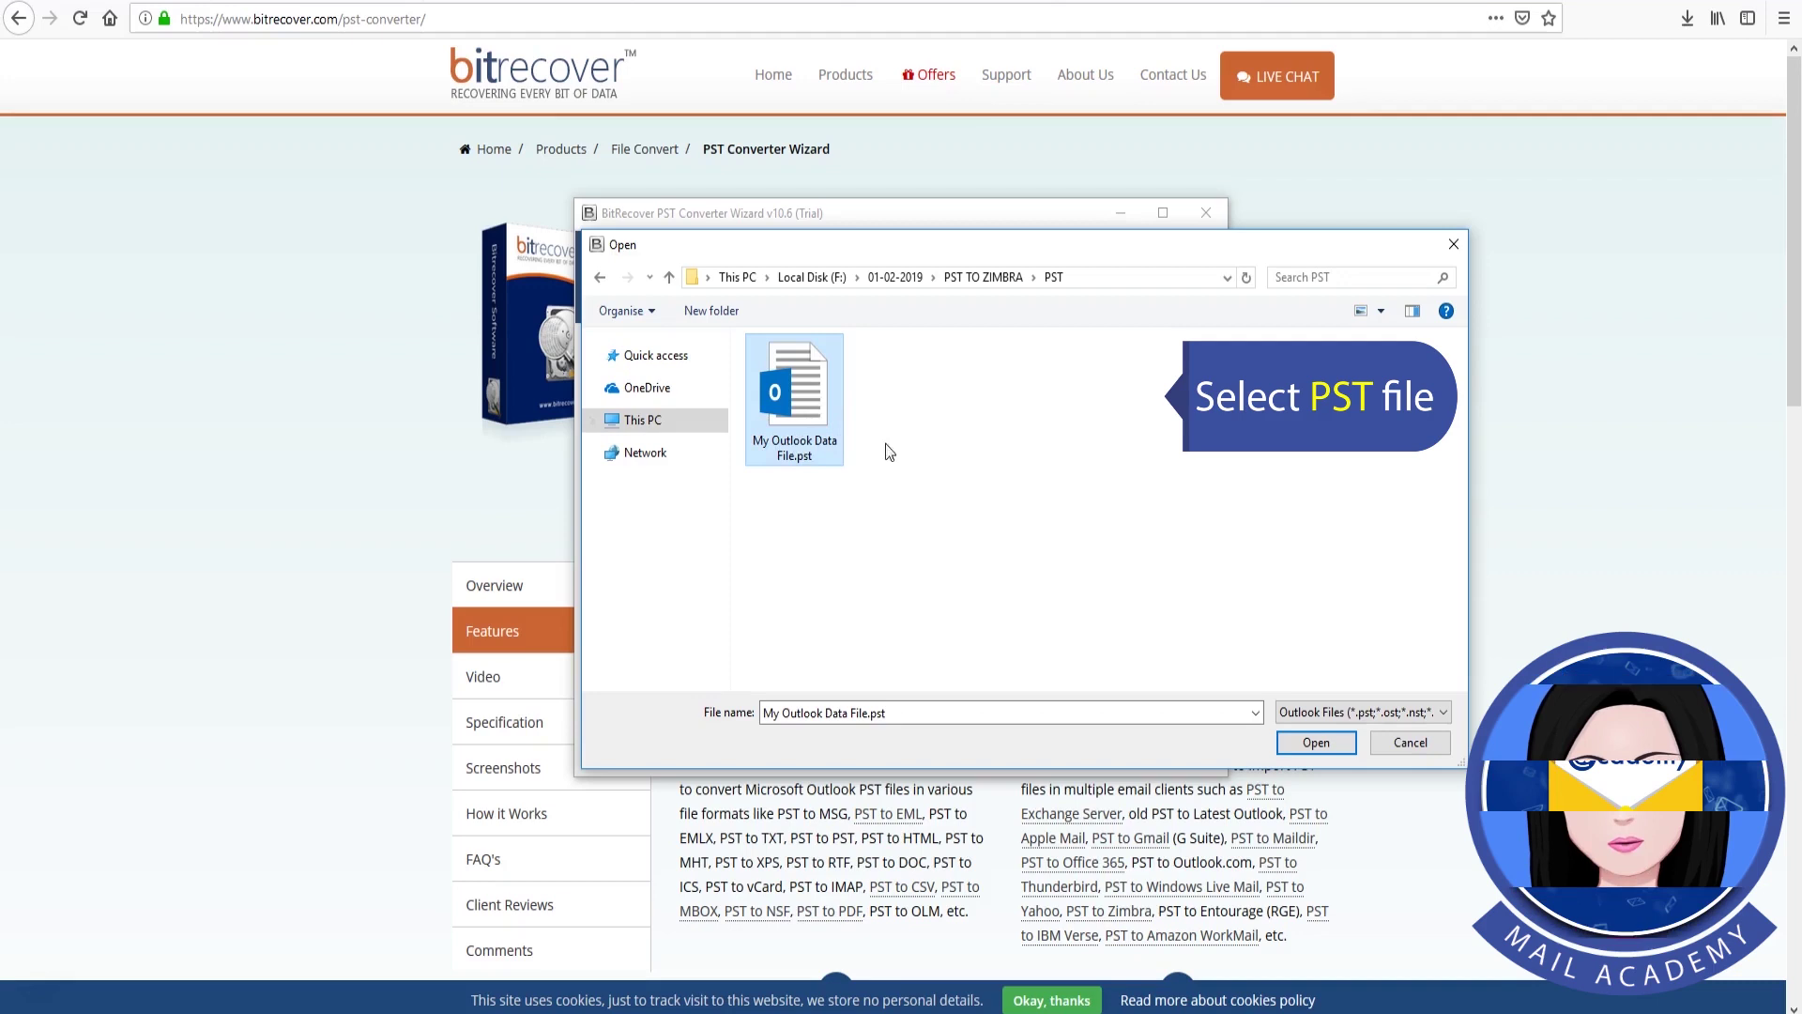
pyautogui.click(1314, 743)
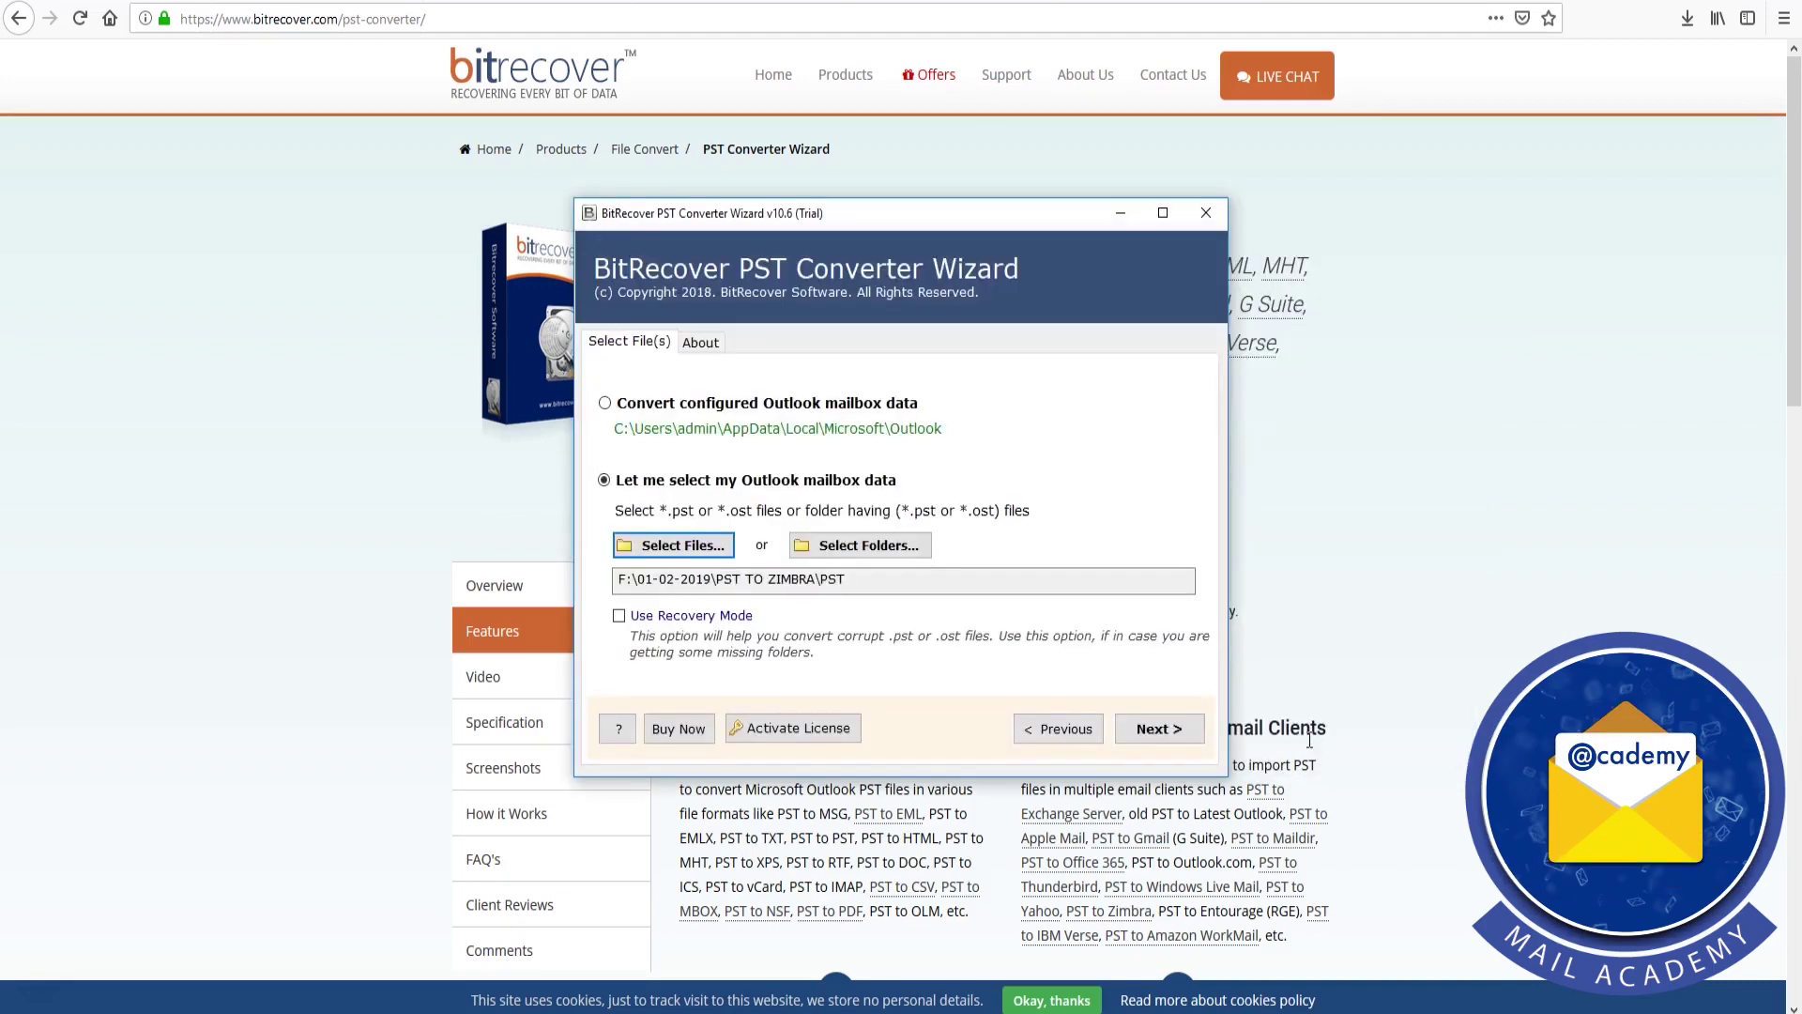
pyautogui.click(1194, 734)
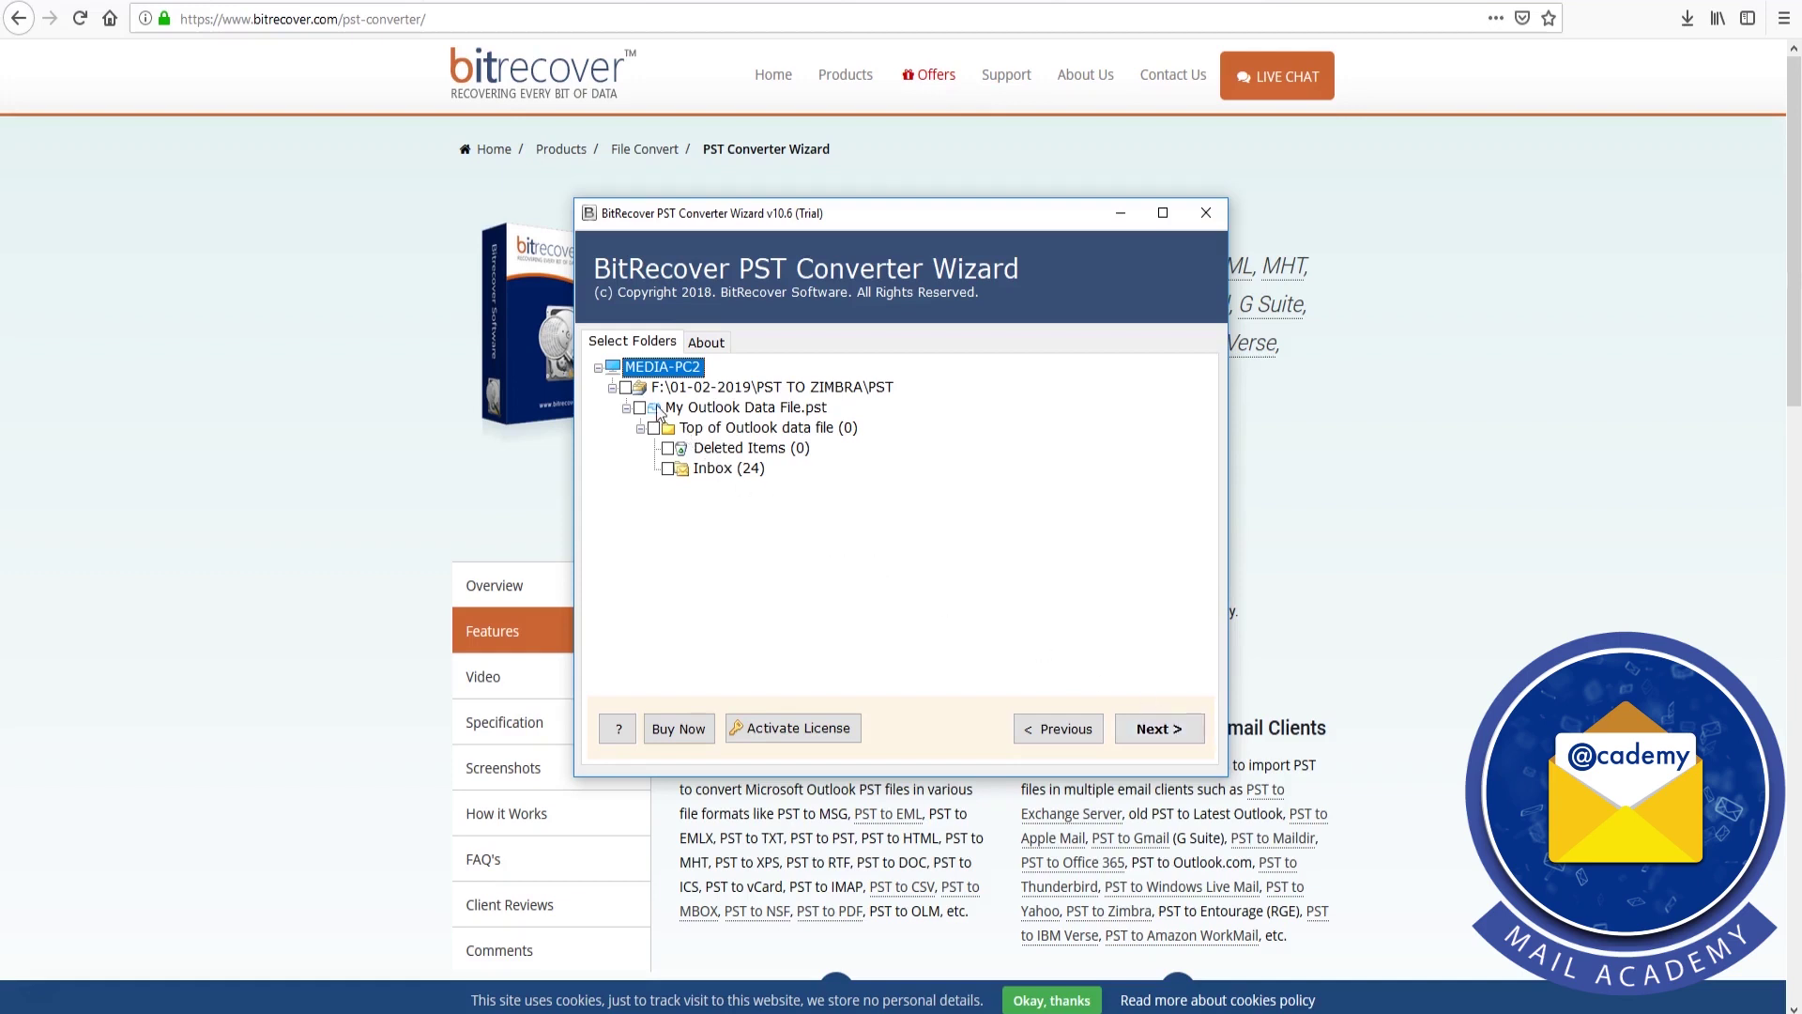
# Step: Check the F:\ PST node to include all folders and proceed to Saving Options
pyautogui.click(626, 388)
pyautogui.click(1178, 733)
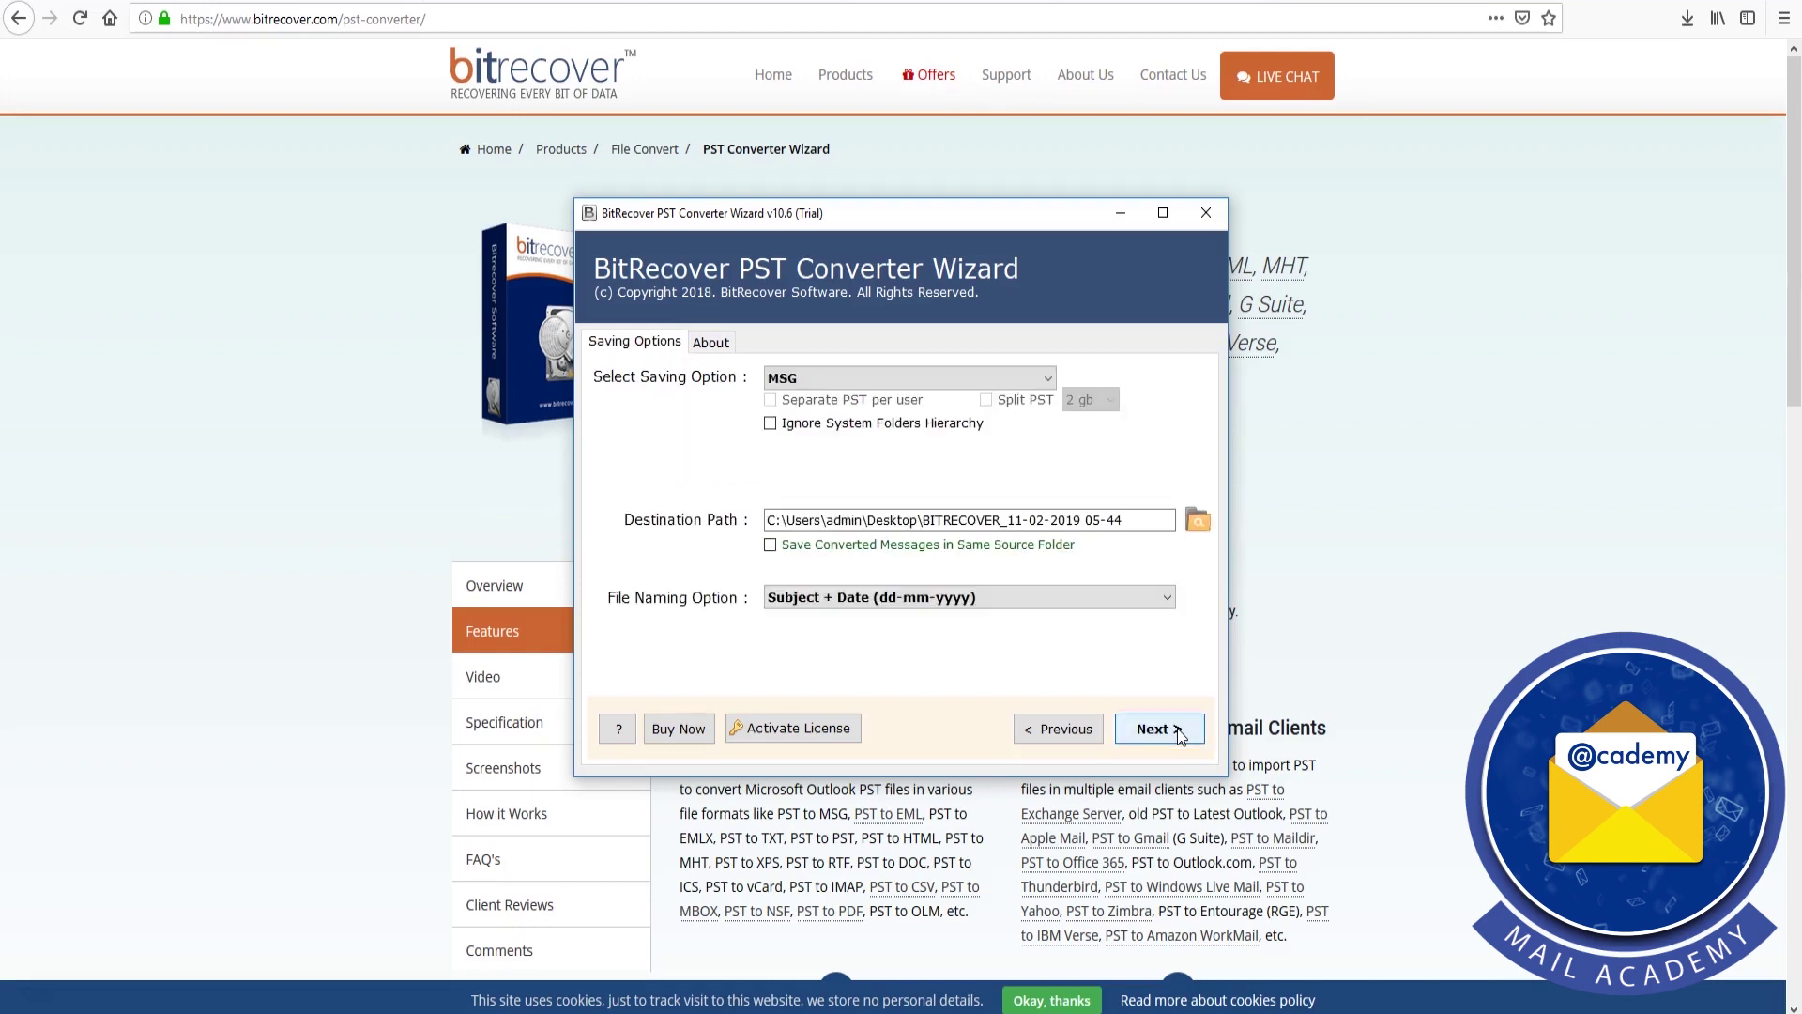
# Step: Convert the mailbox with Zimbra as saving option, then dismiss the completion and trial notices
pyautogui.click(1047, 380)
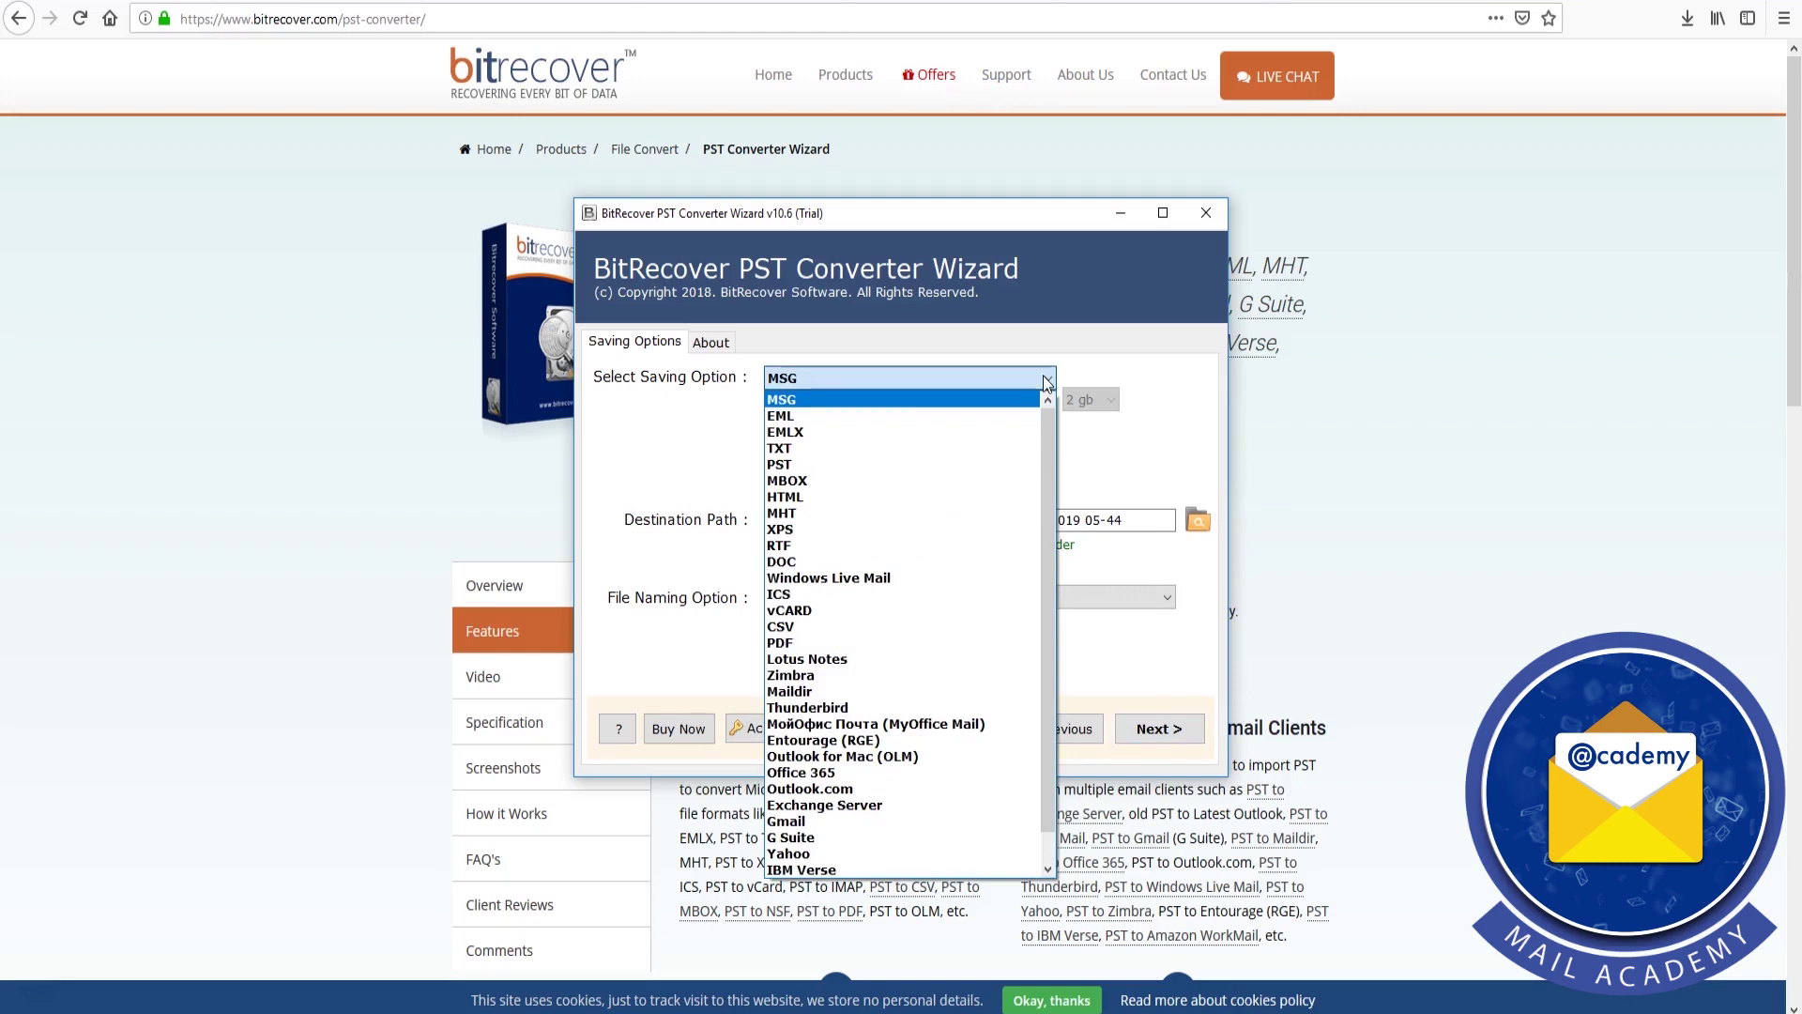
pyautogui.click(968, 675)
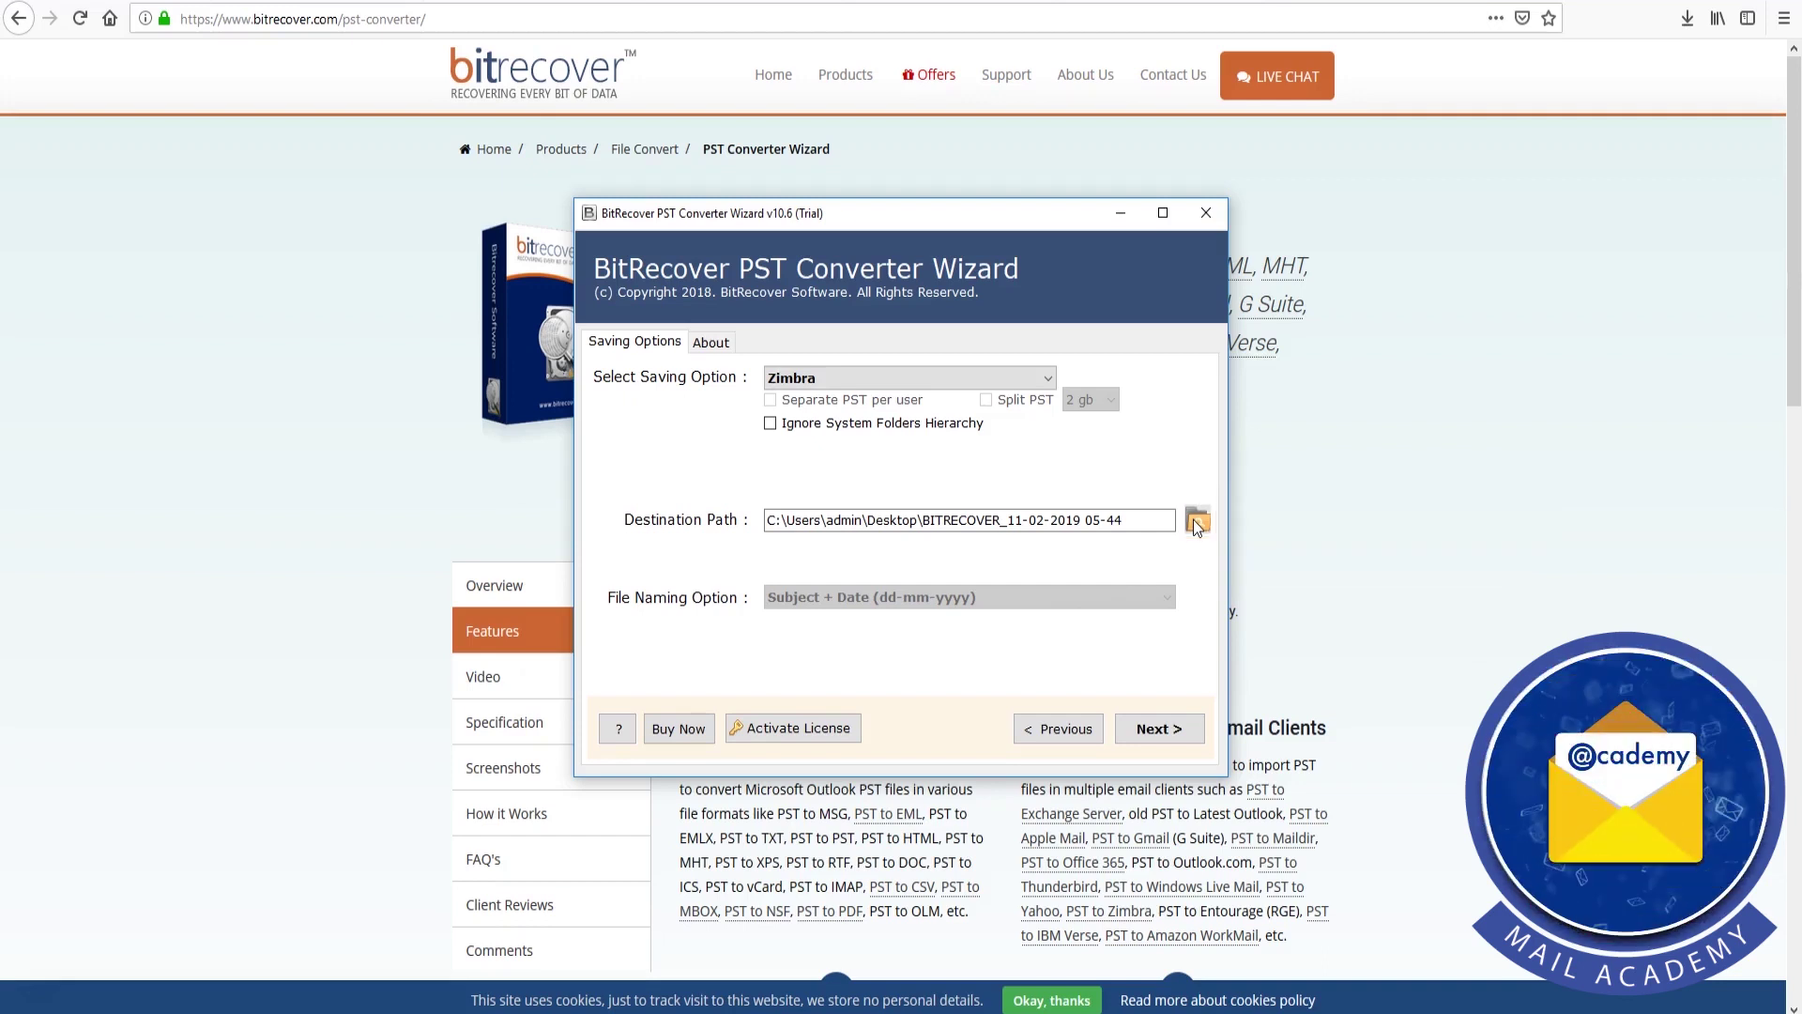
pyautogui.click(1180, 728)
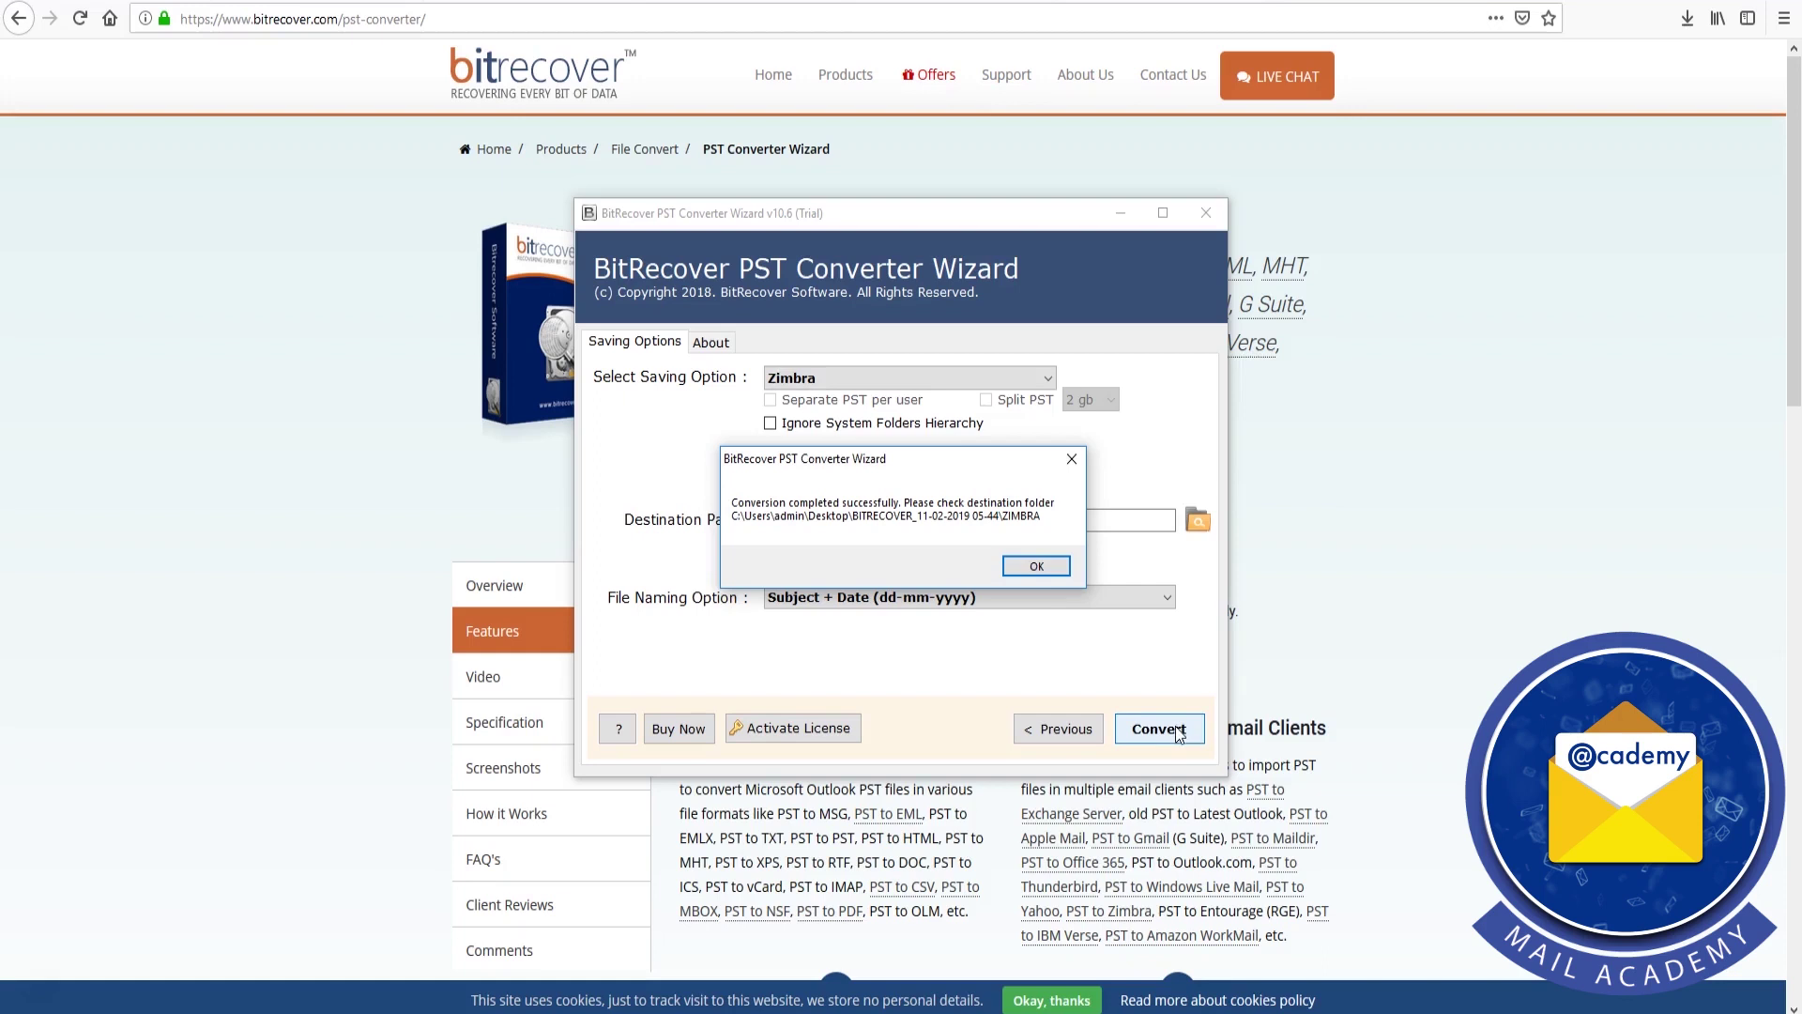
pyautogui.click(1056, 570)
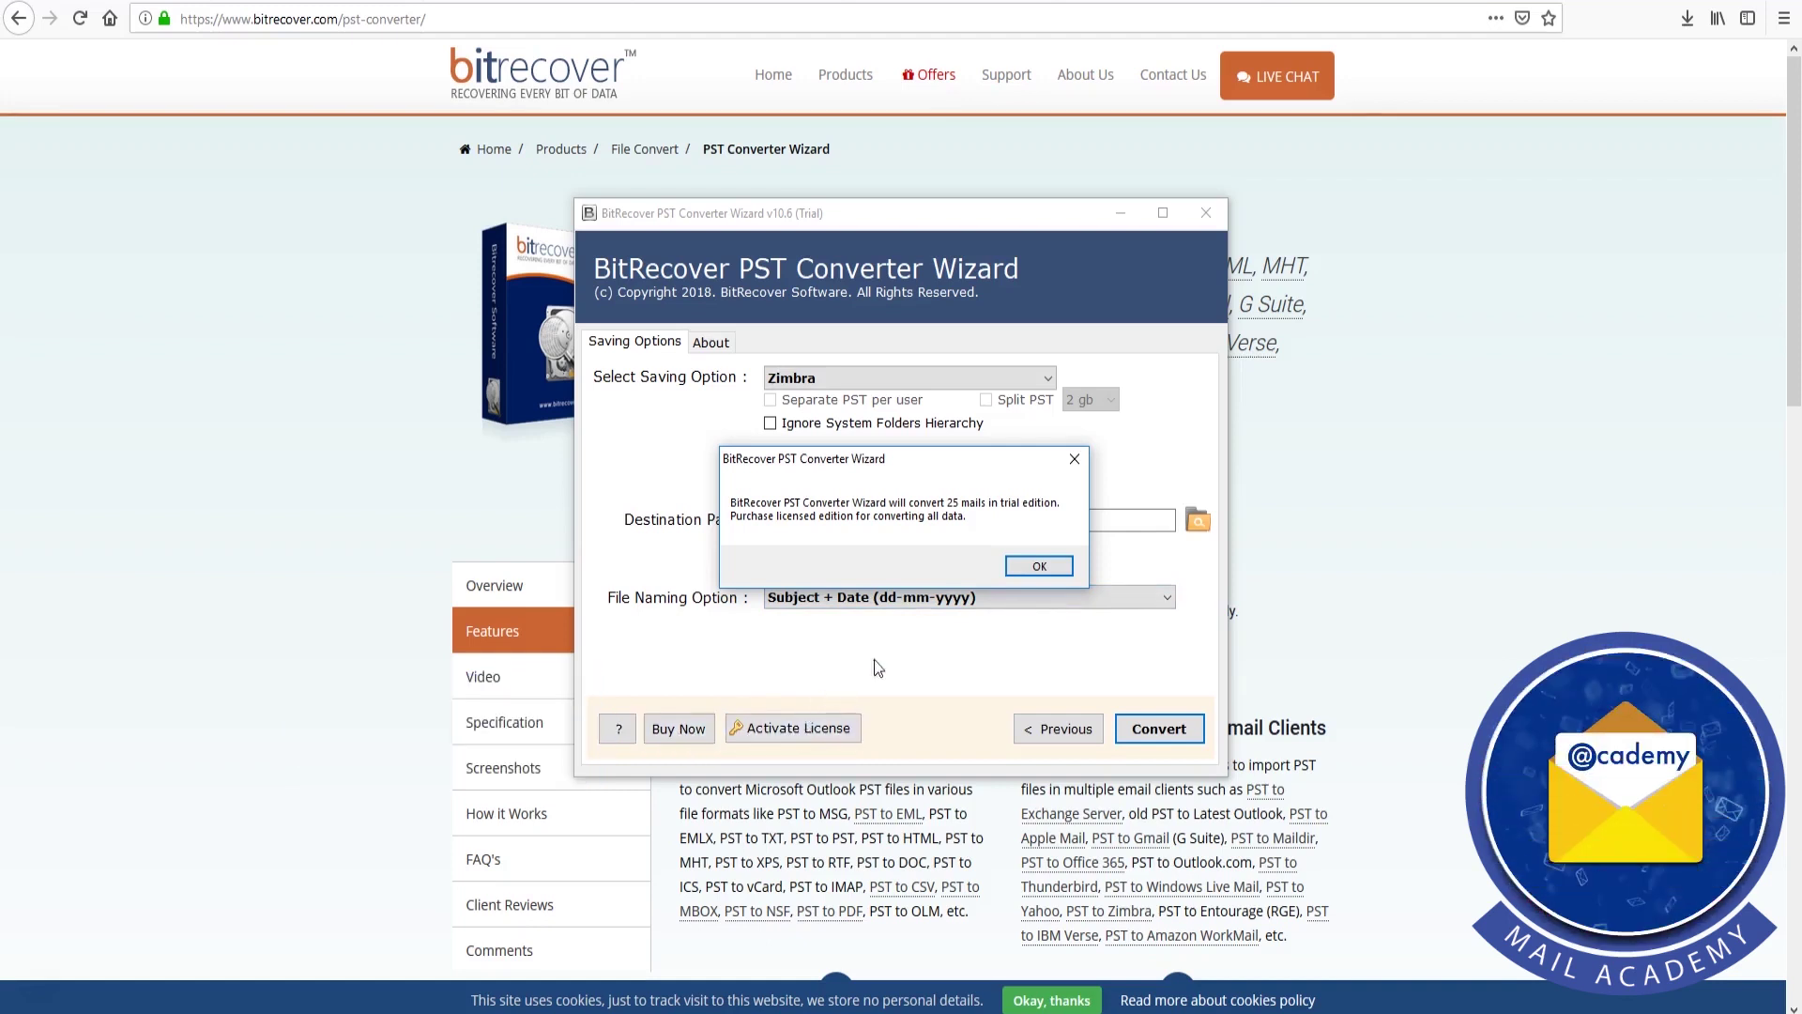
pyautogui.click(1021, 569)
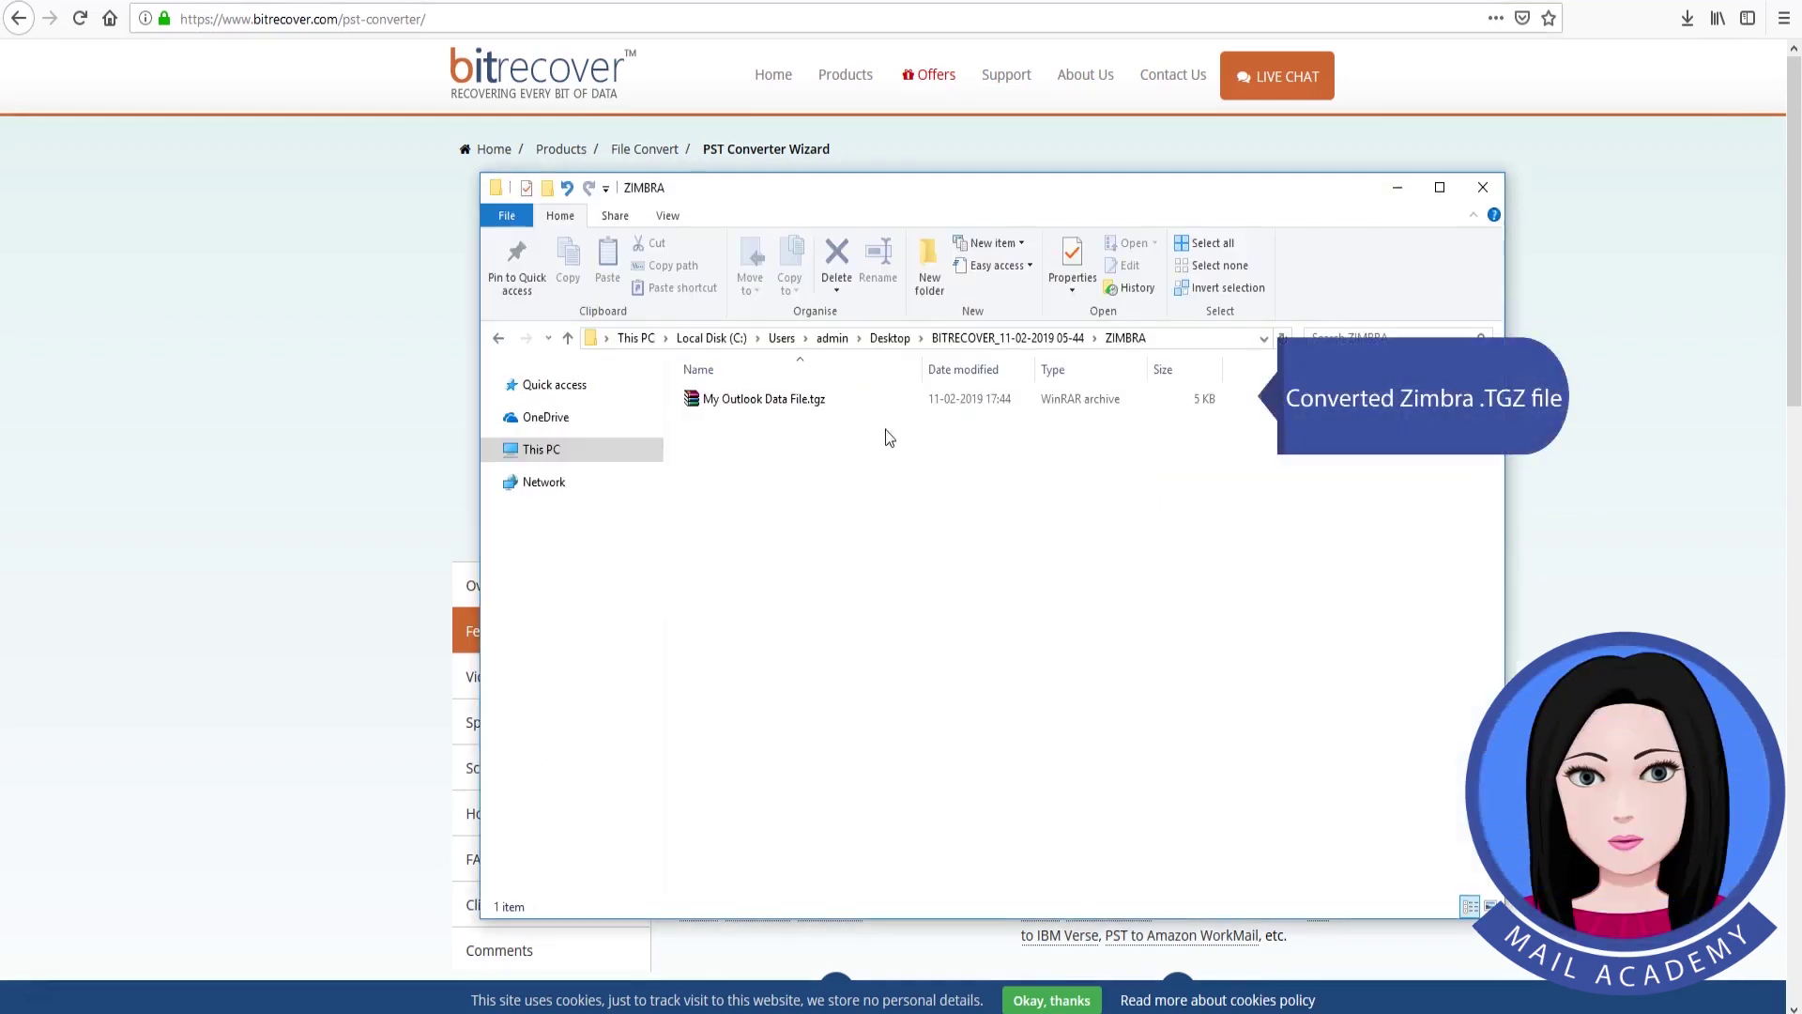
pyautogui.click(793, 404)
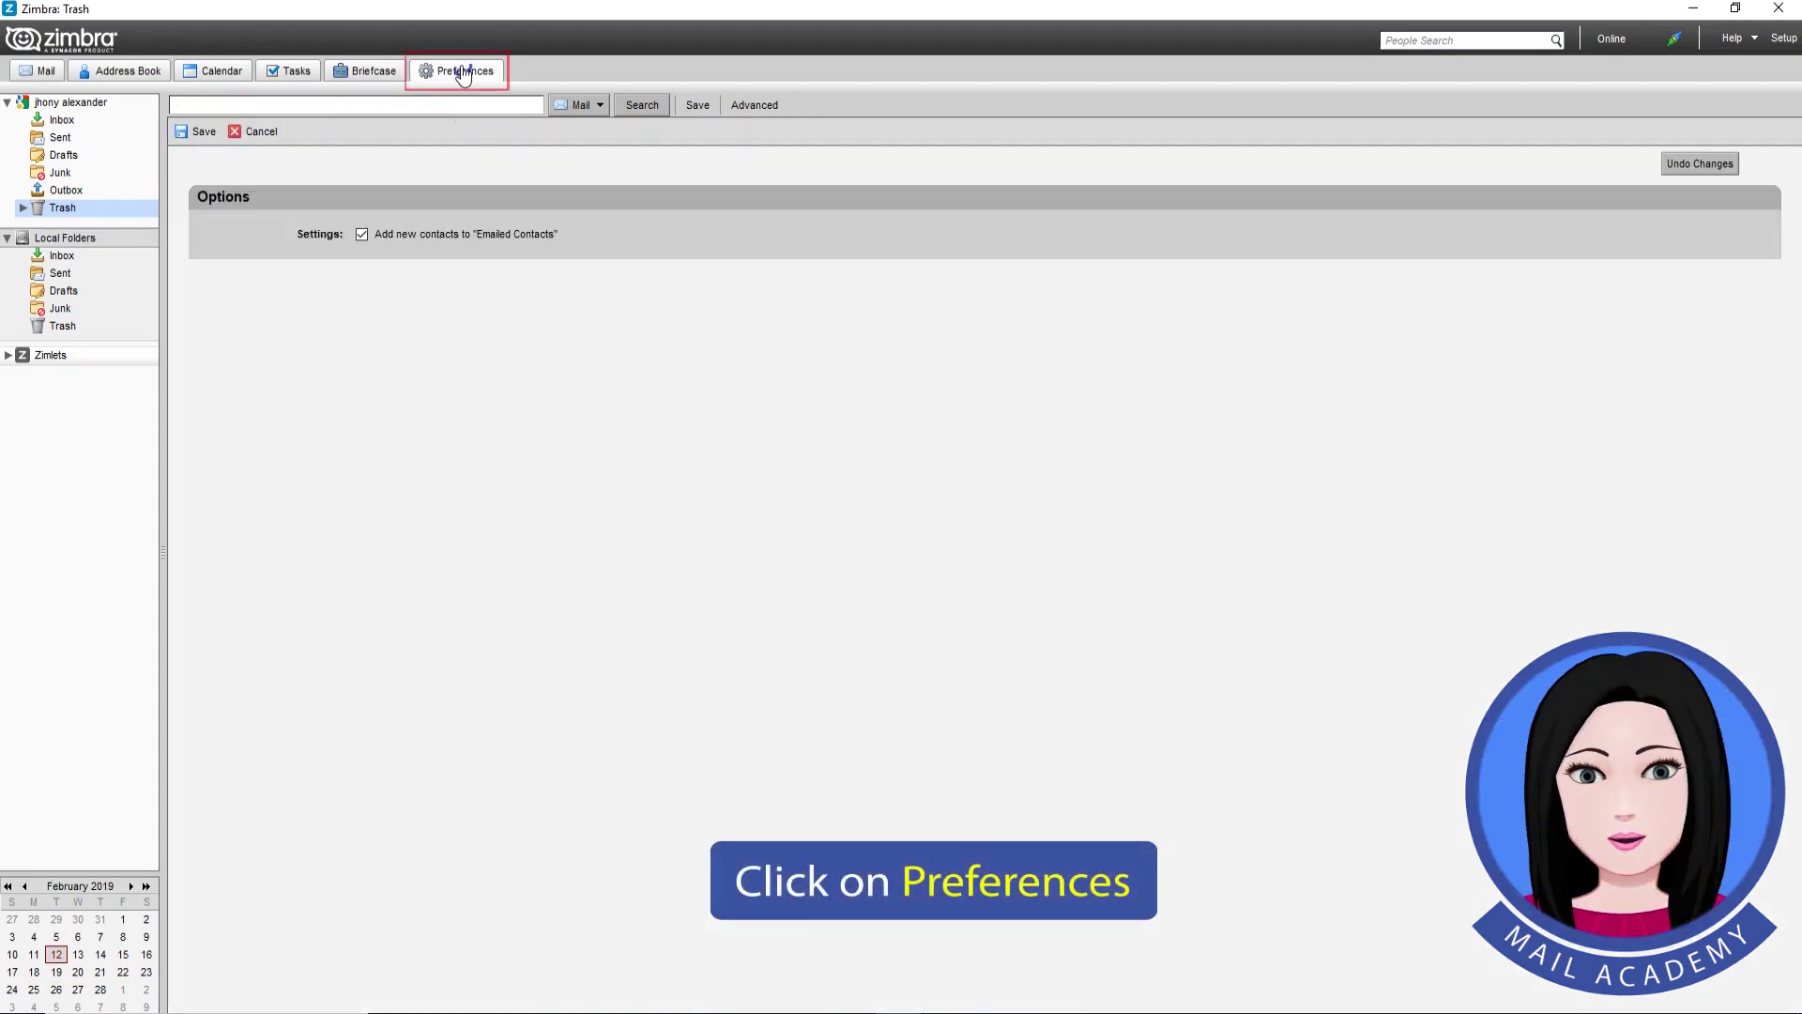
# Step: In the account's Import / Export preferences, choose My Outlook Data File.tgz as the import file
pyautogui.click(460, 75)
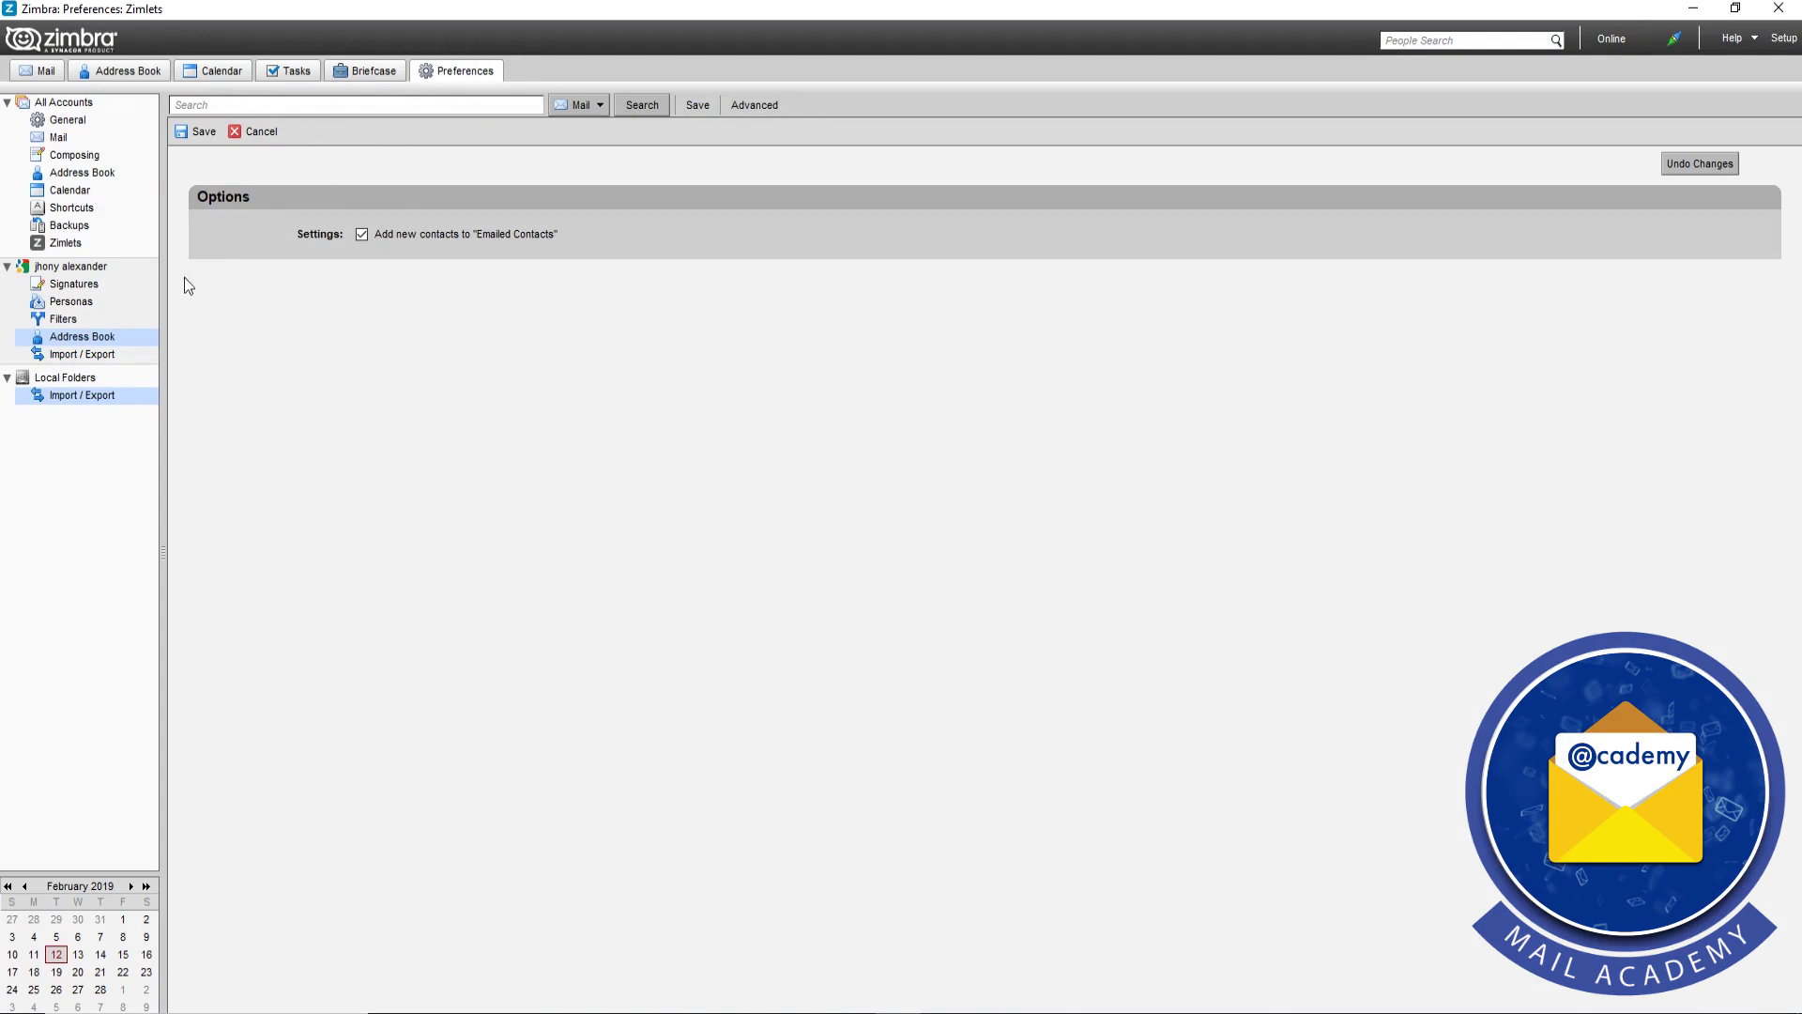
pyautogui.click(103, 358)
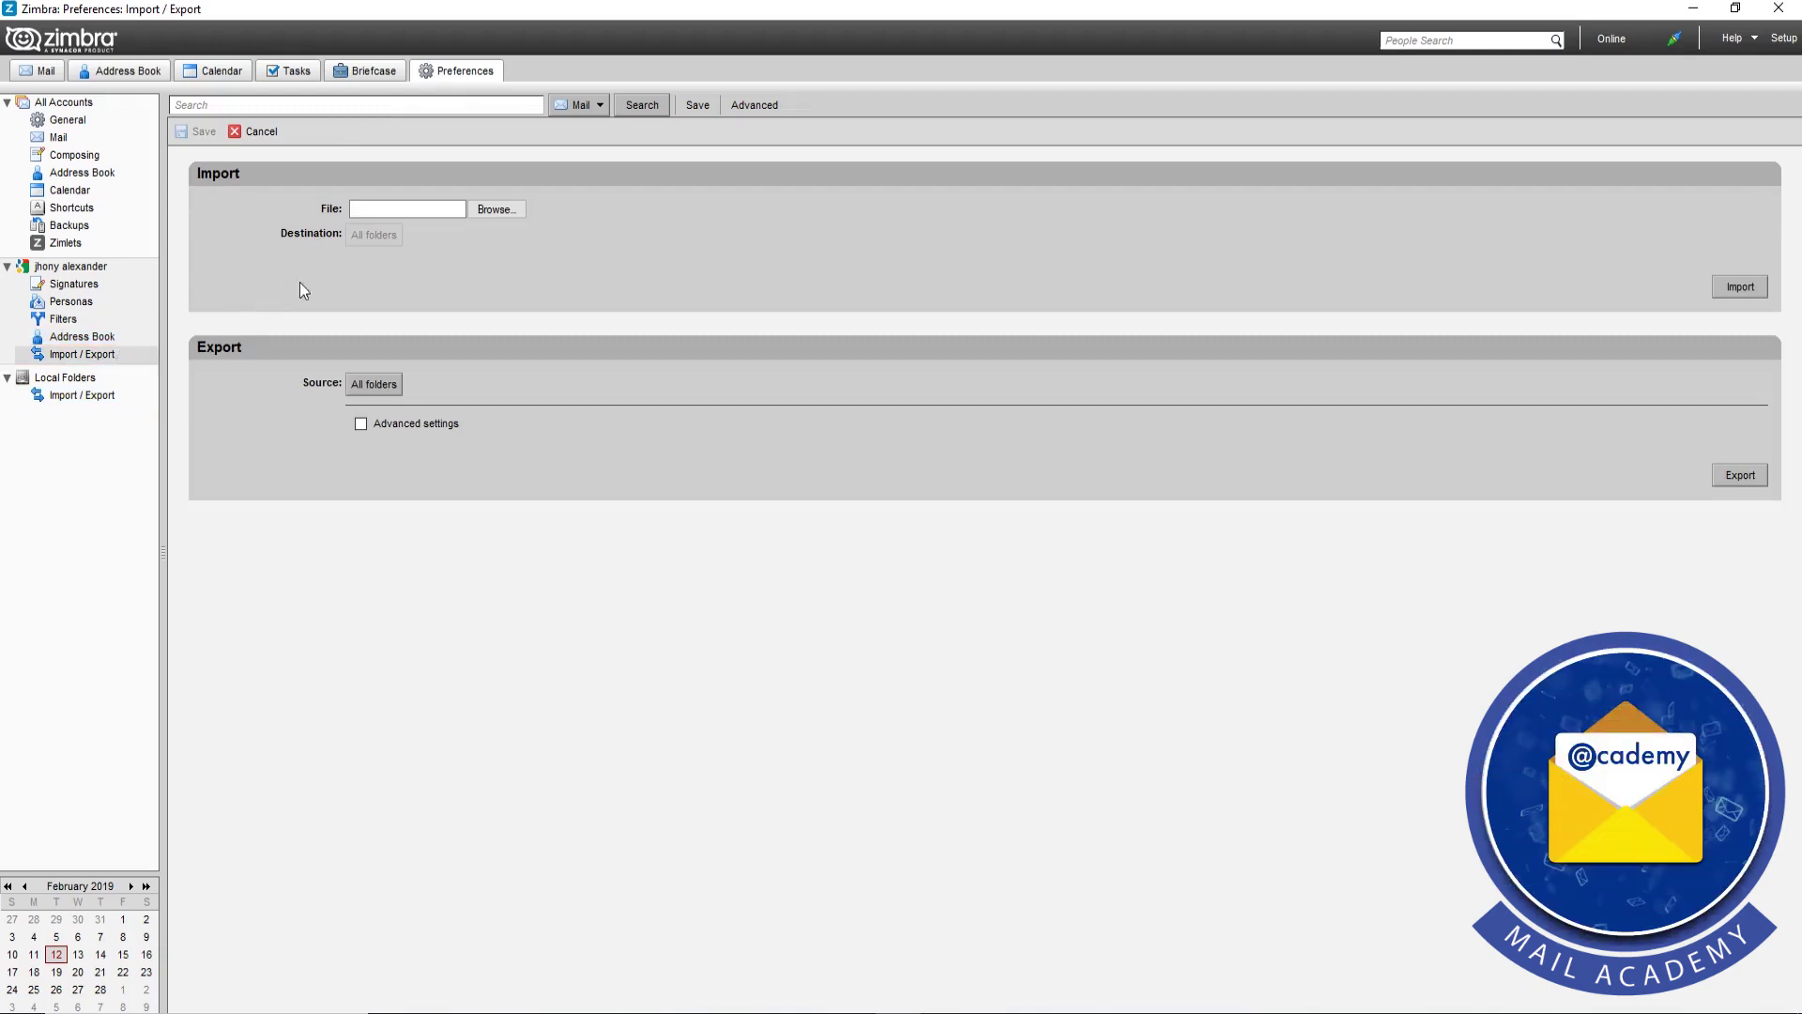
pyautogui.click(496, 209)
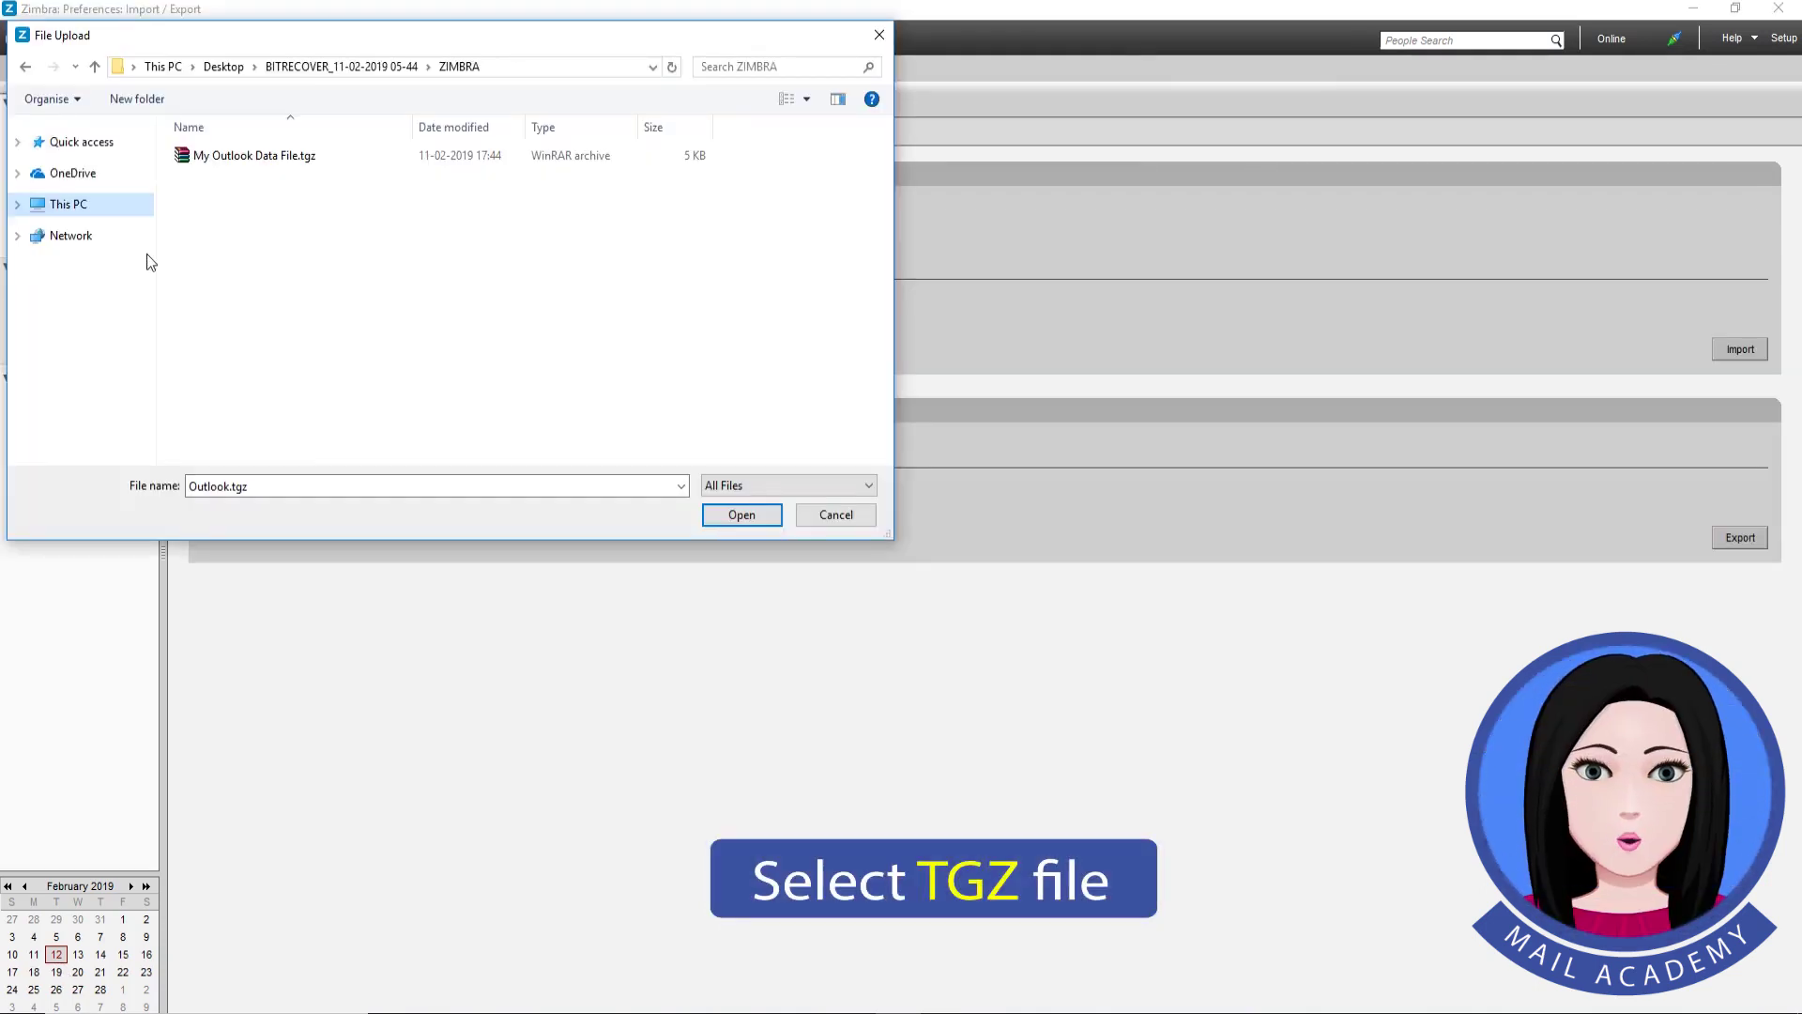
pyautogui.click(244, 156)
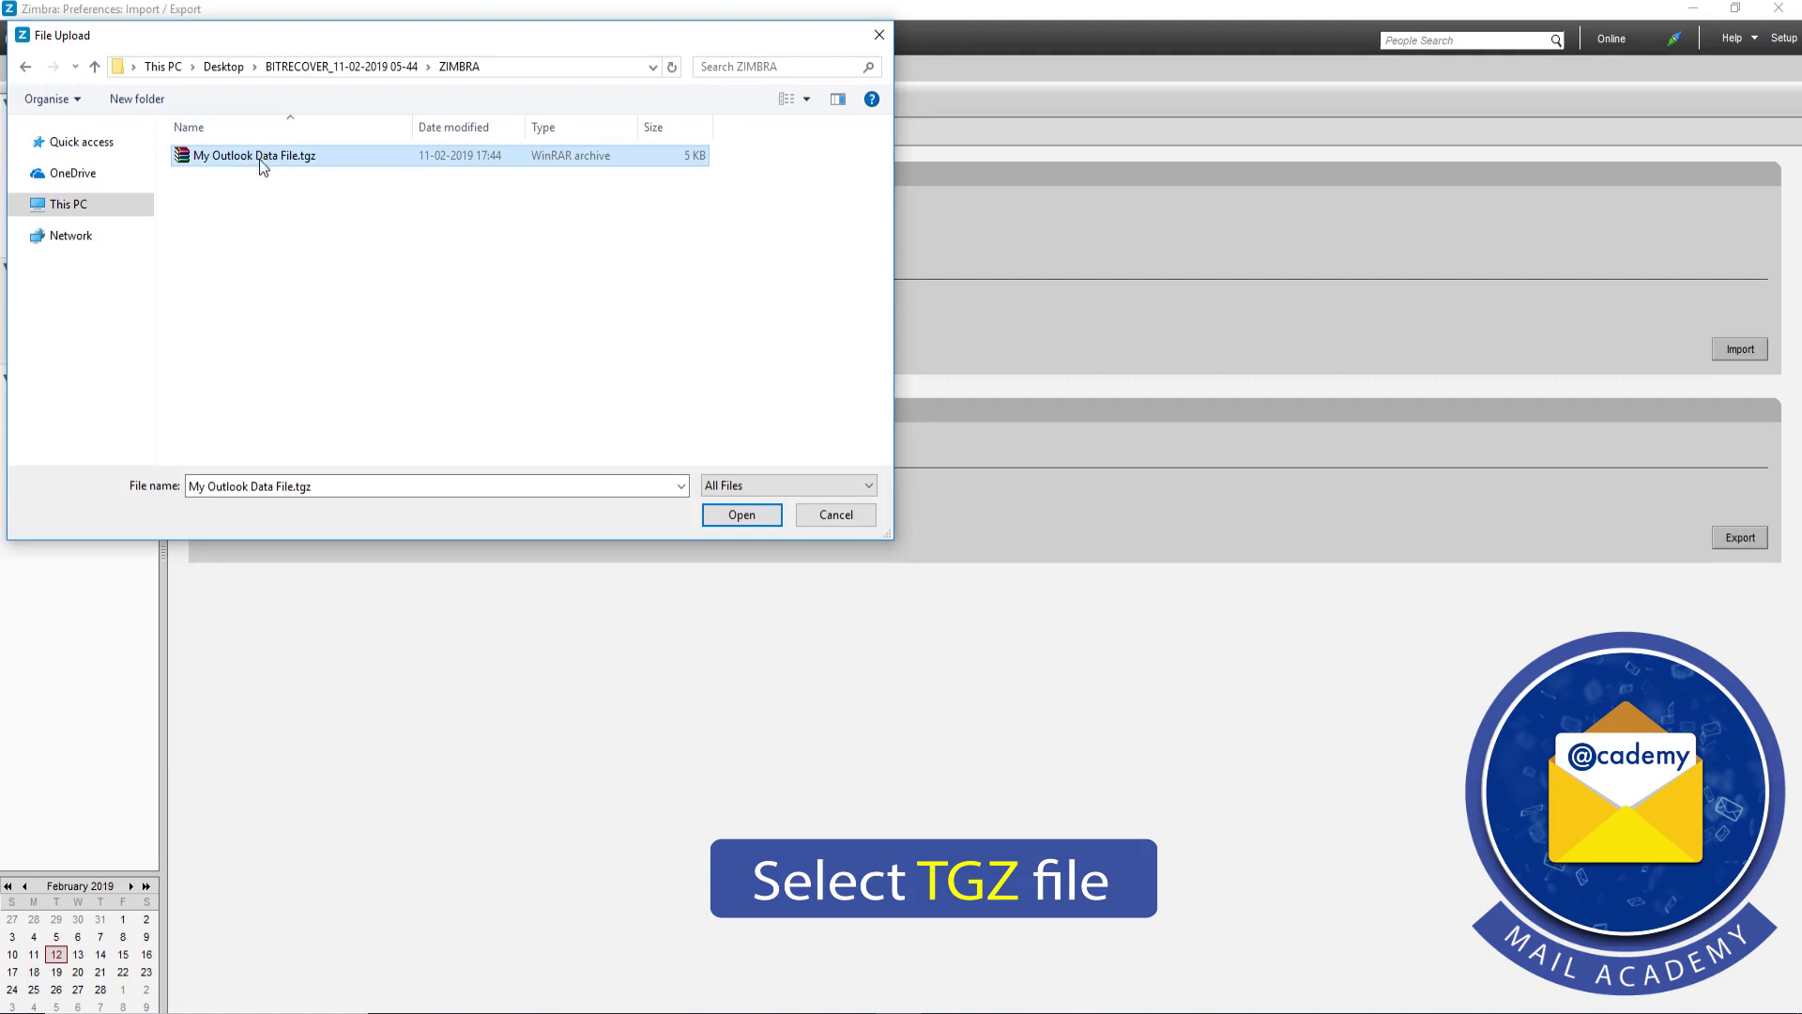
pyautogui.click(739, 516)
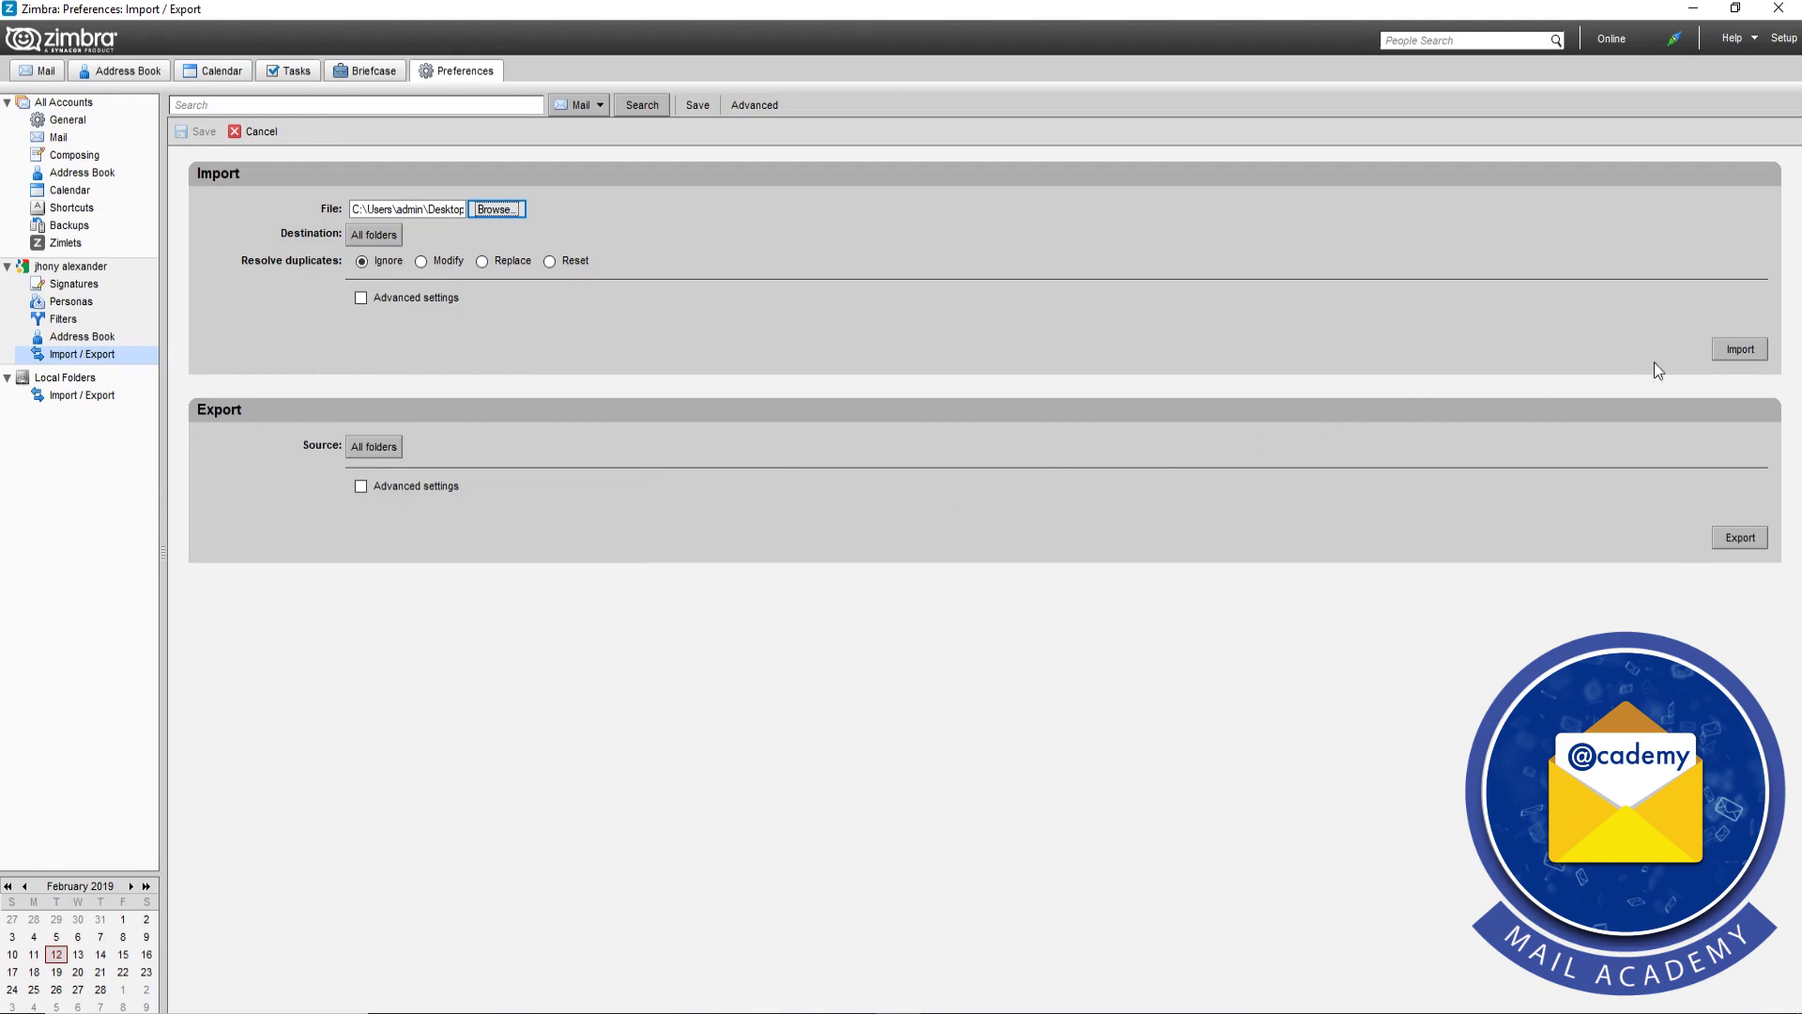
# Step: Import My Outlook Data File.tgz and acknowledge the 'Import succeeded' message
pyautogui.click(1741, 351)
pyautogui.click(1741, 351)
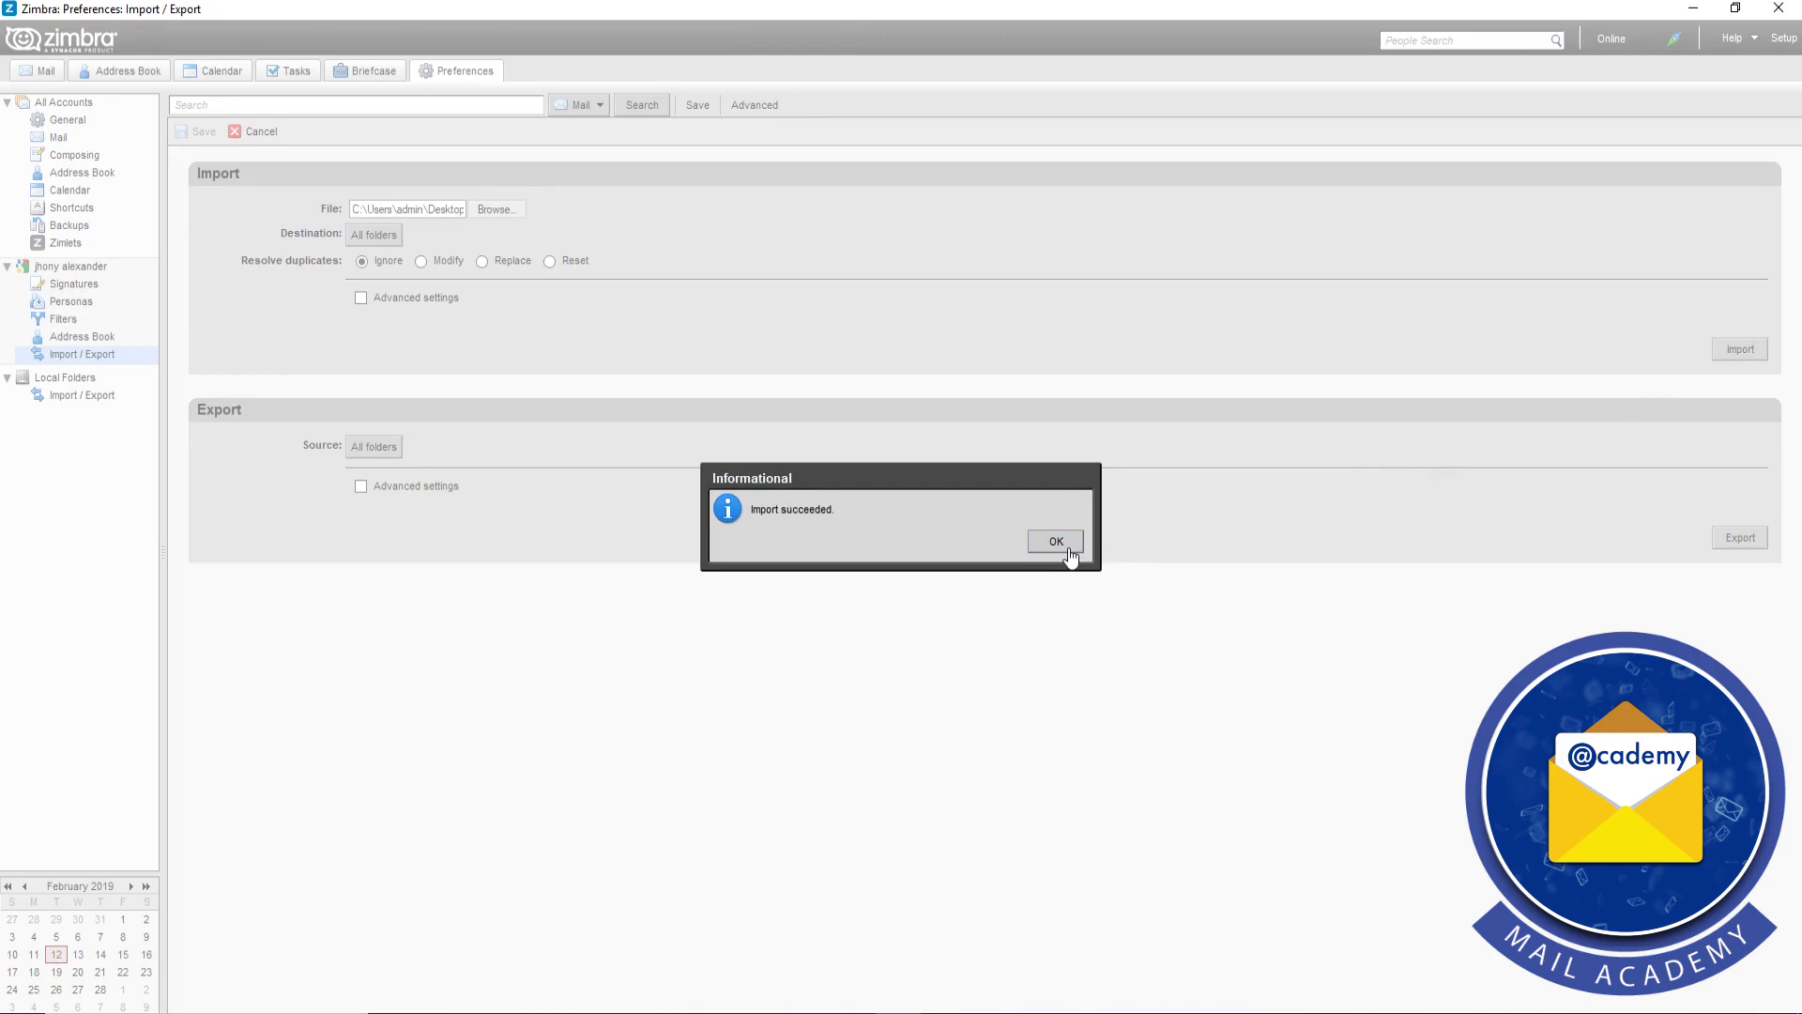
pyautogui.click(1056, 543)
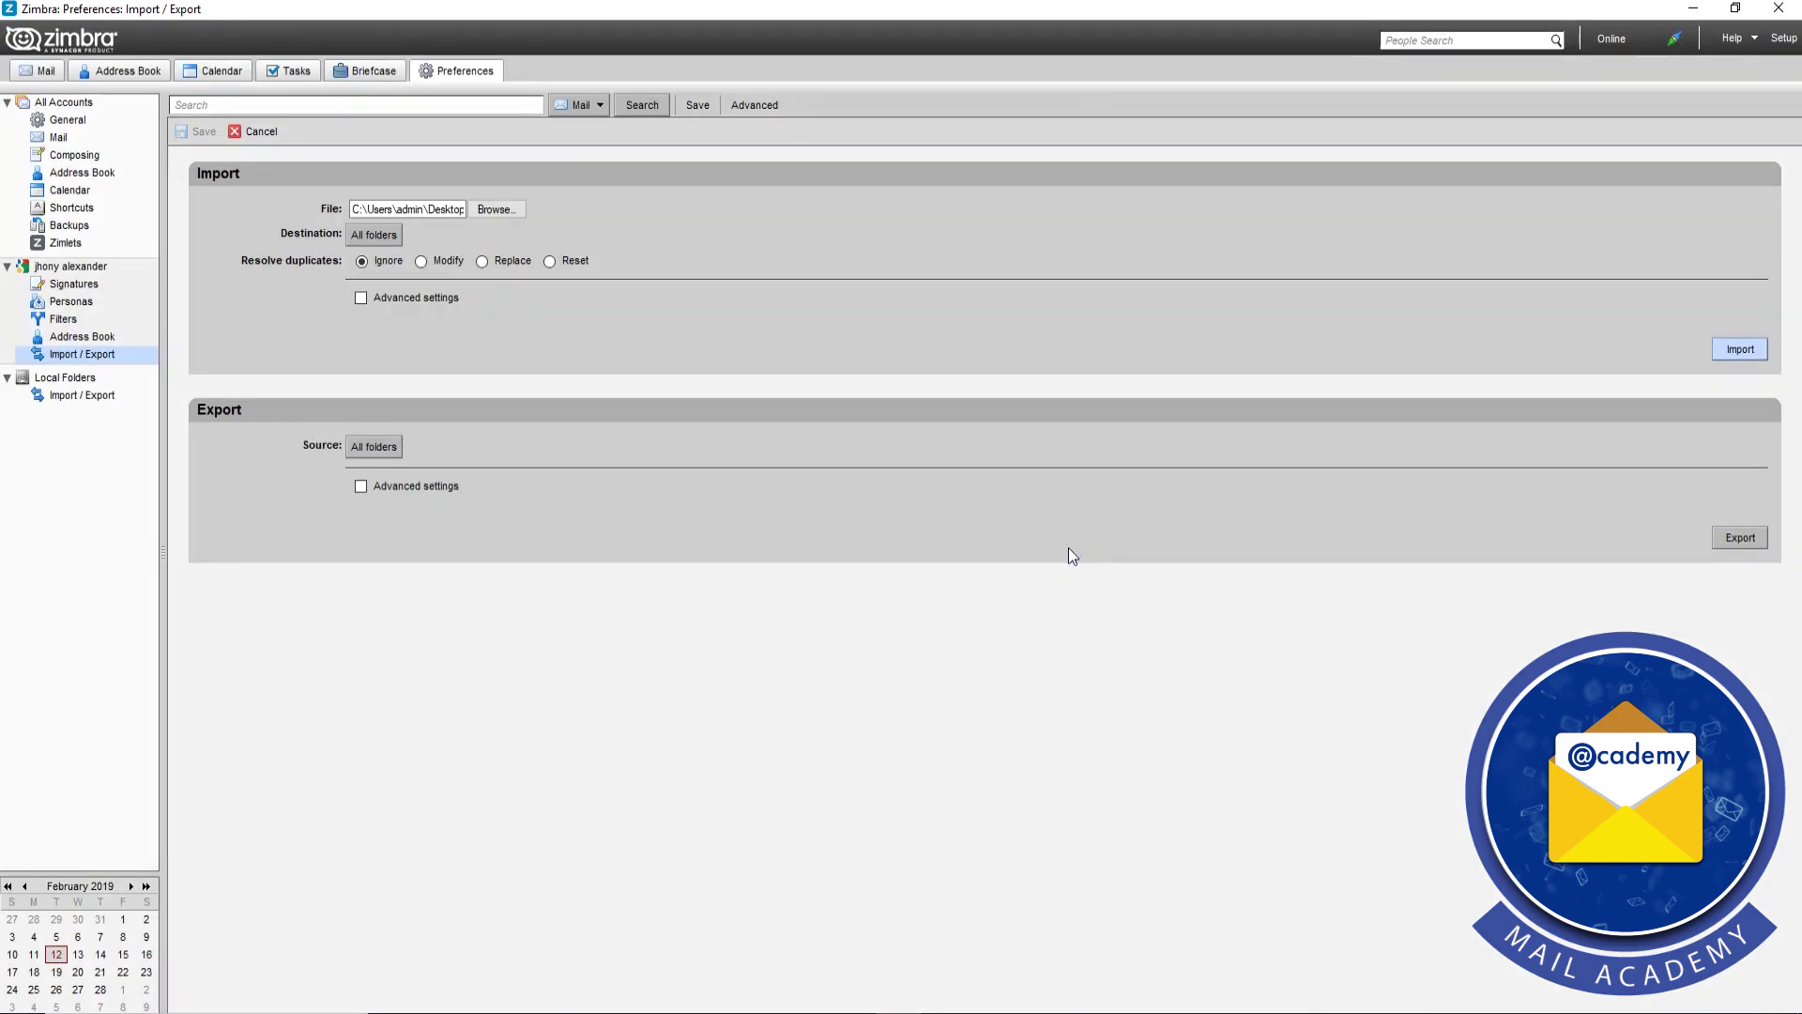
# Step: Open the Inbox under Top of Outlook data file in Mail view, listing 24 emails
pyautogui.click(43, 74)
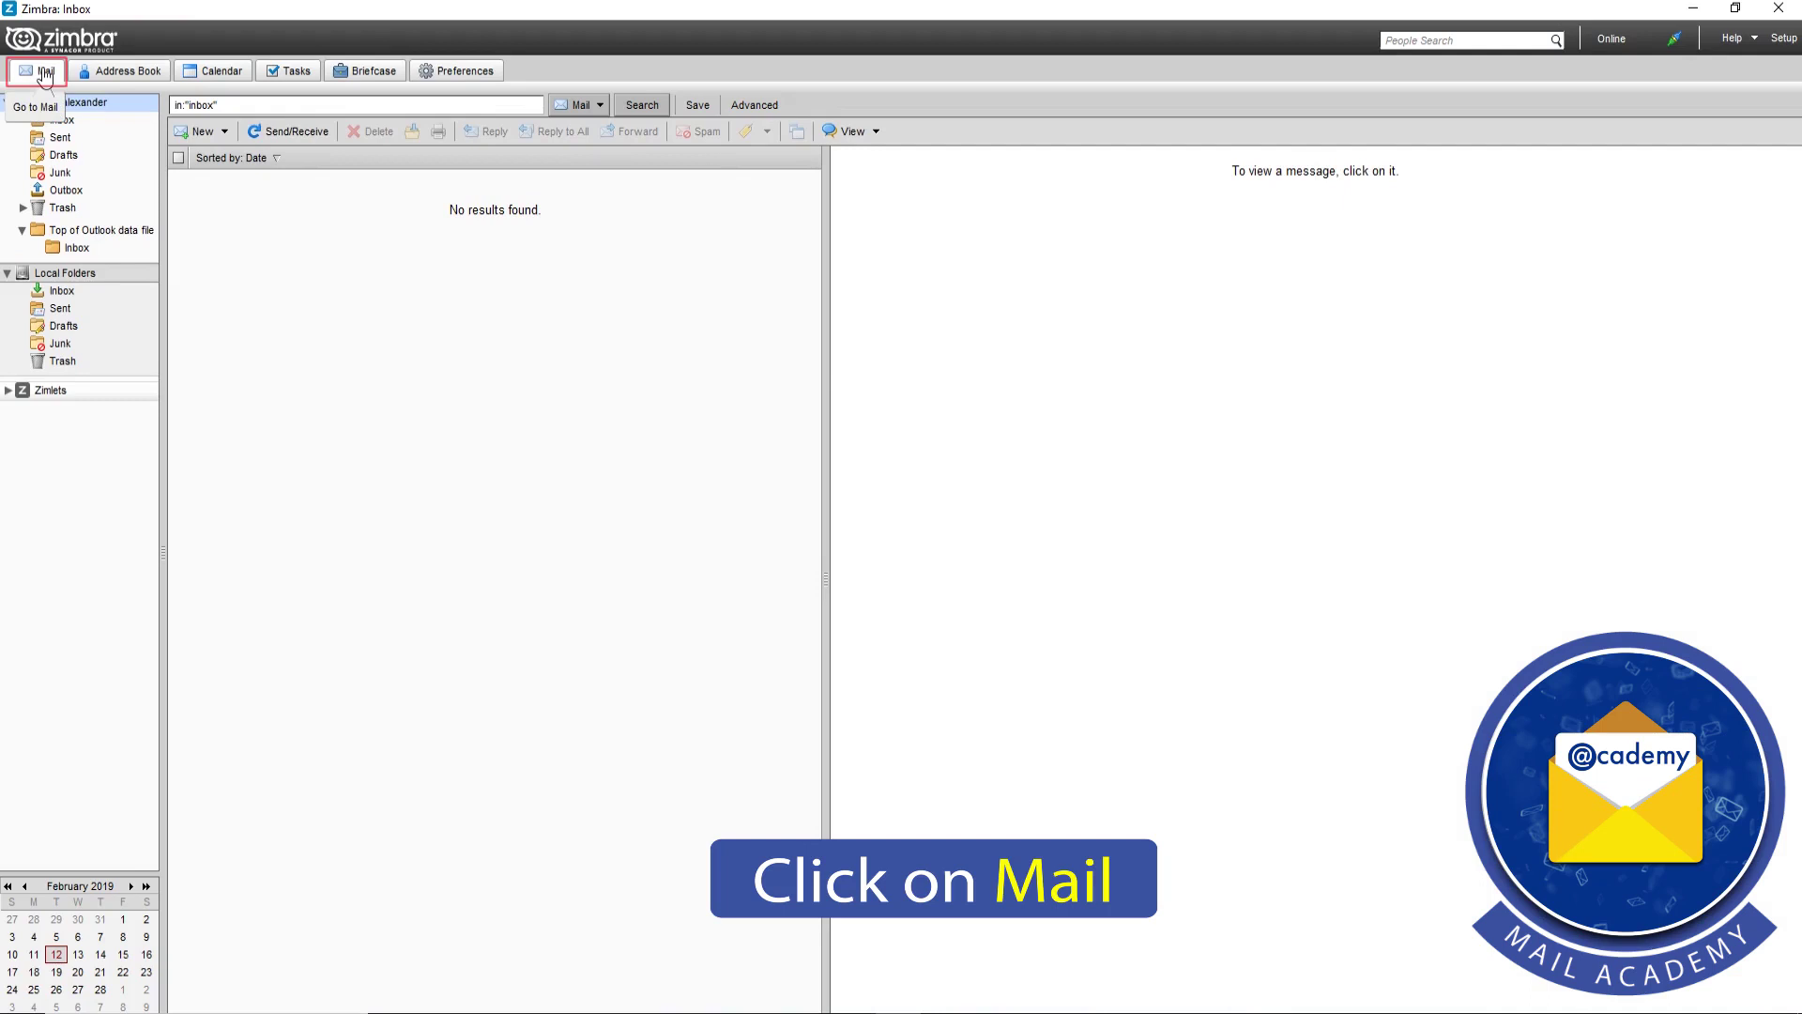
pyautogui.click(95, 249)
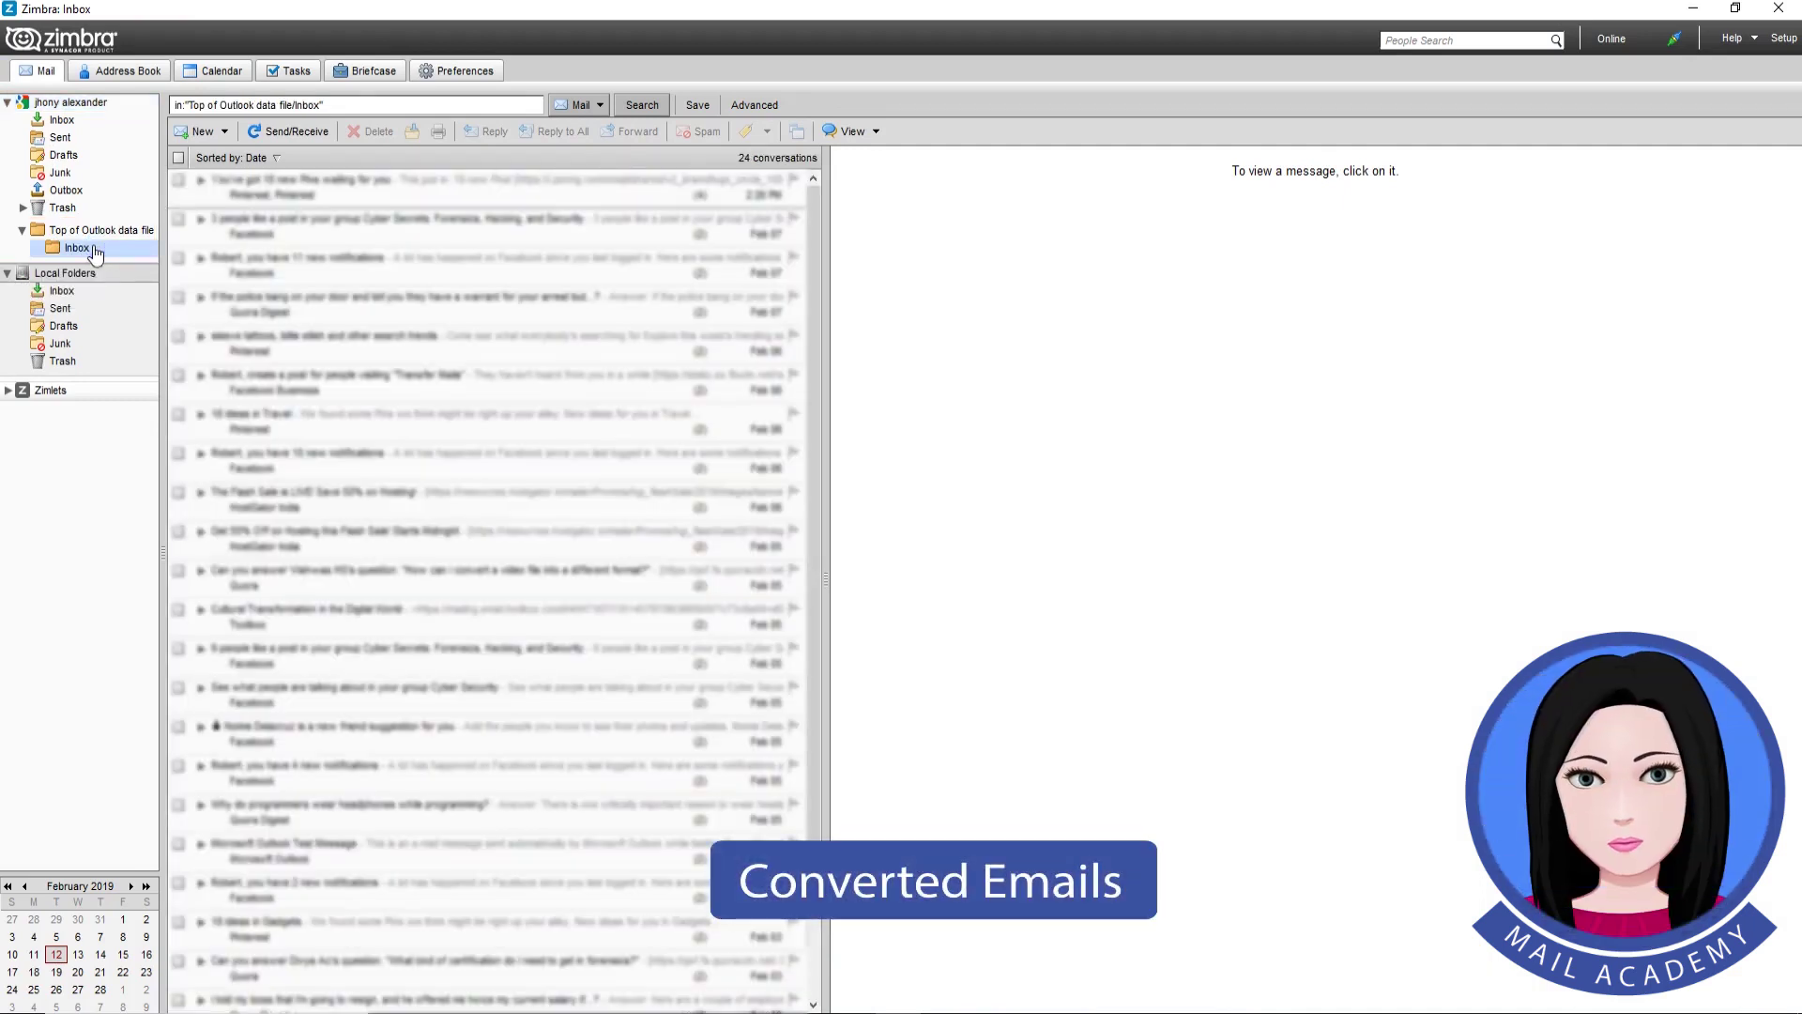